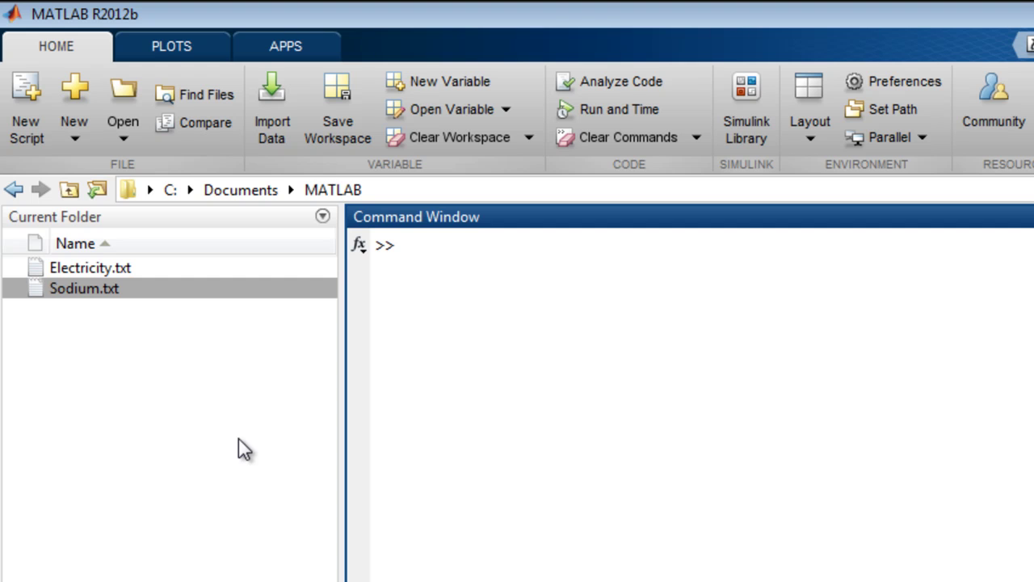
# Step: Open Electricity.txt from the Current Folder in Notepad using Open Outside MATLAB
pyautogui.click(106, 263)
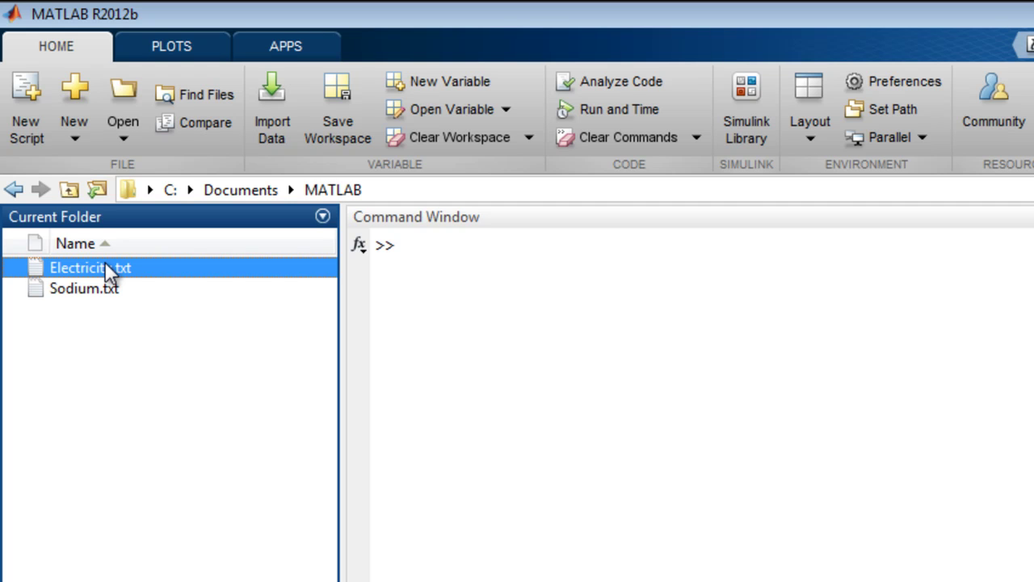
pyautogui.rightClick(107, 270)
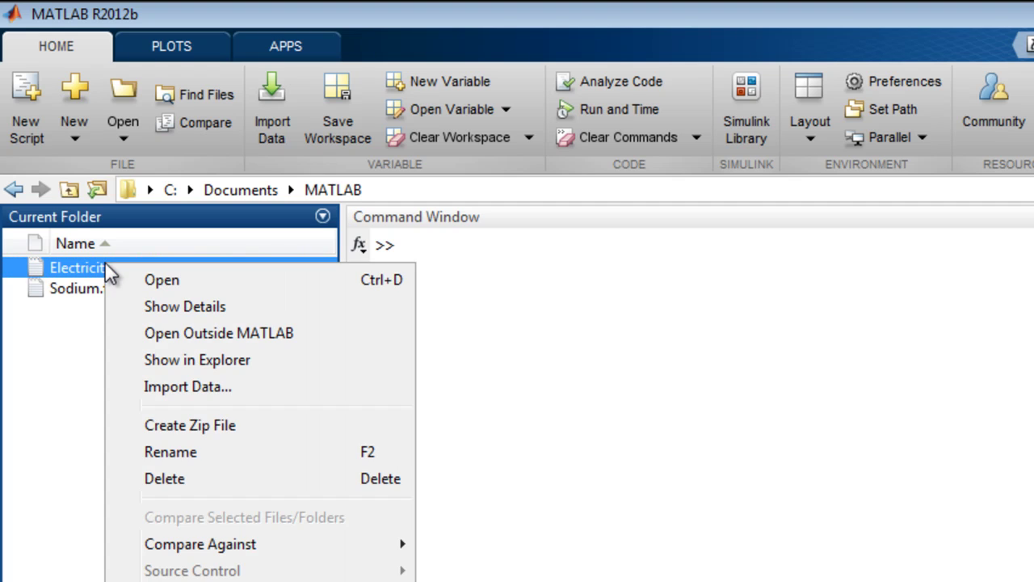
pyautogui.click(164, 327)
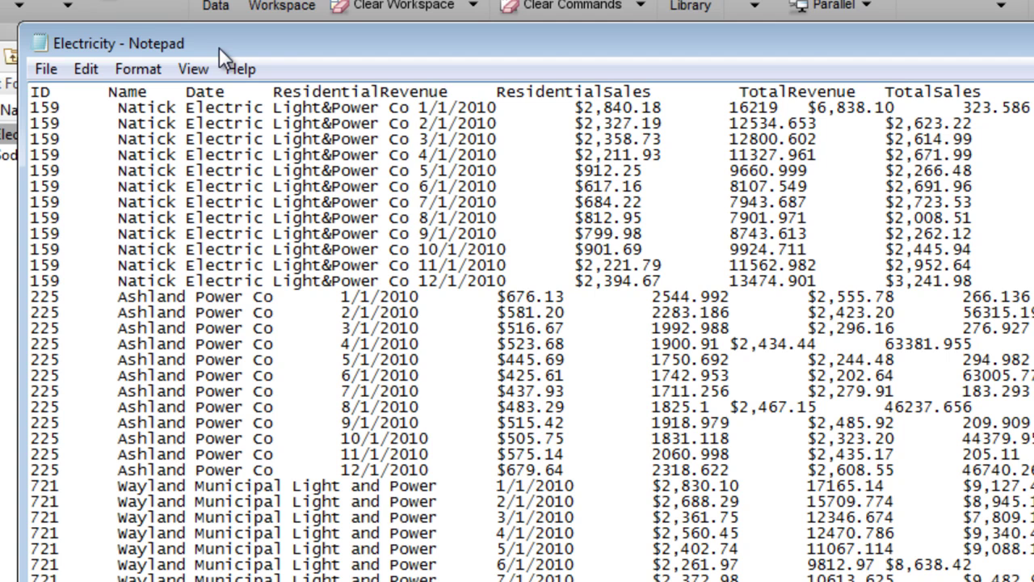
# Step: Highlight the company name, ID 159, $2,840.18 value and 1/1/2010 date on the first data line
pyautogui.moveTo(117, 109); pyautogui.dragTo(410, 111)
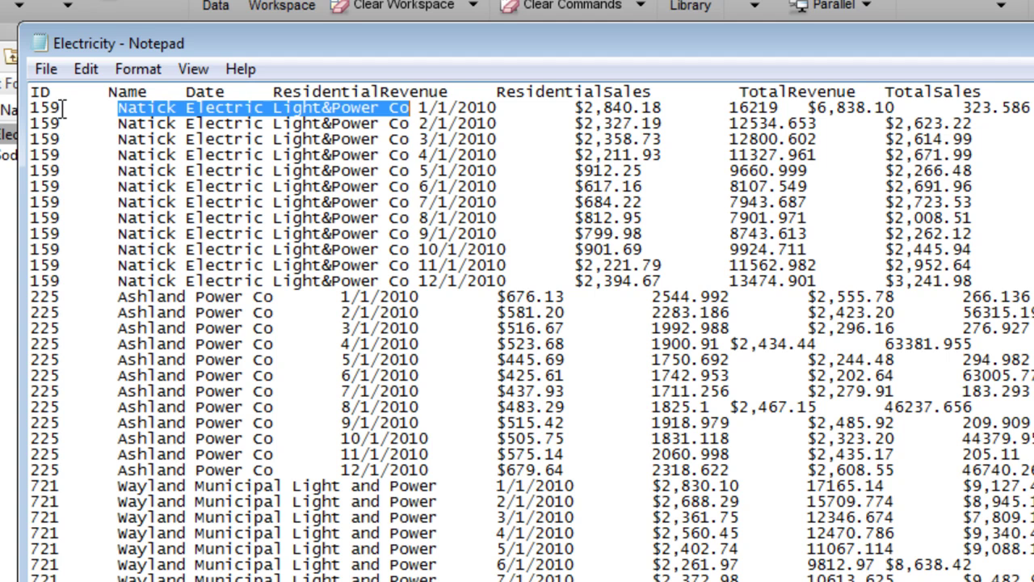
pyautogui.moveTo(63, 109); pyautogui.dragTo(31, 108)
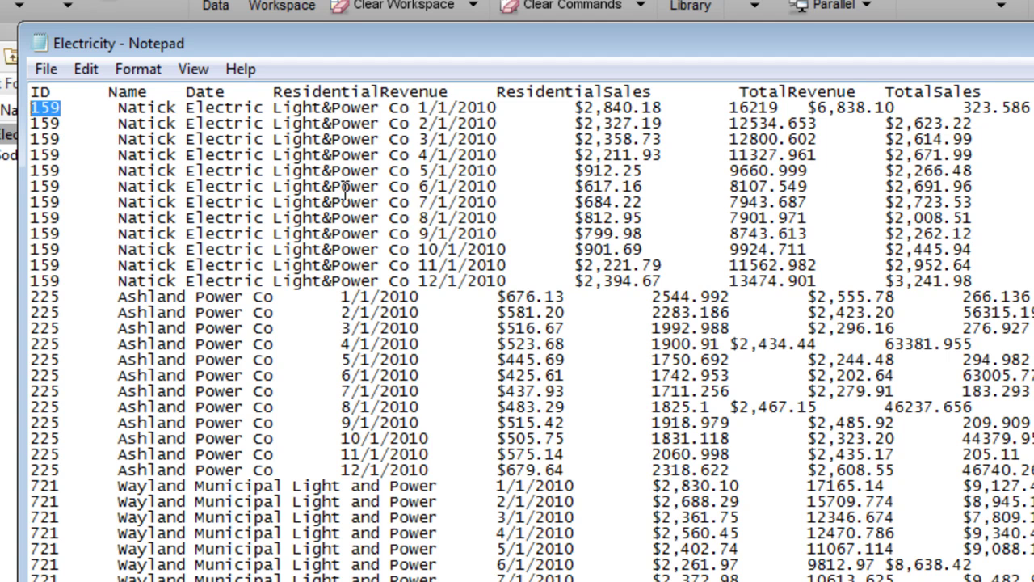
pyautogui.moveTo(574, 107); pyautogui.dragTo(669, 107)
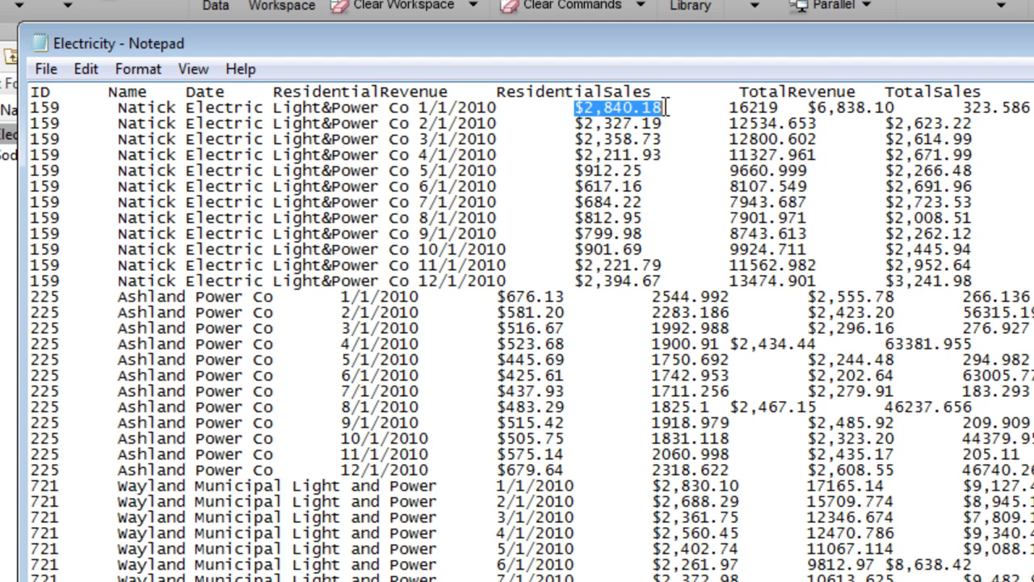
pyautogui.moveTo(498, 108); pyautogui.dragTo(417, 107)
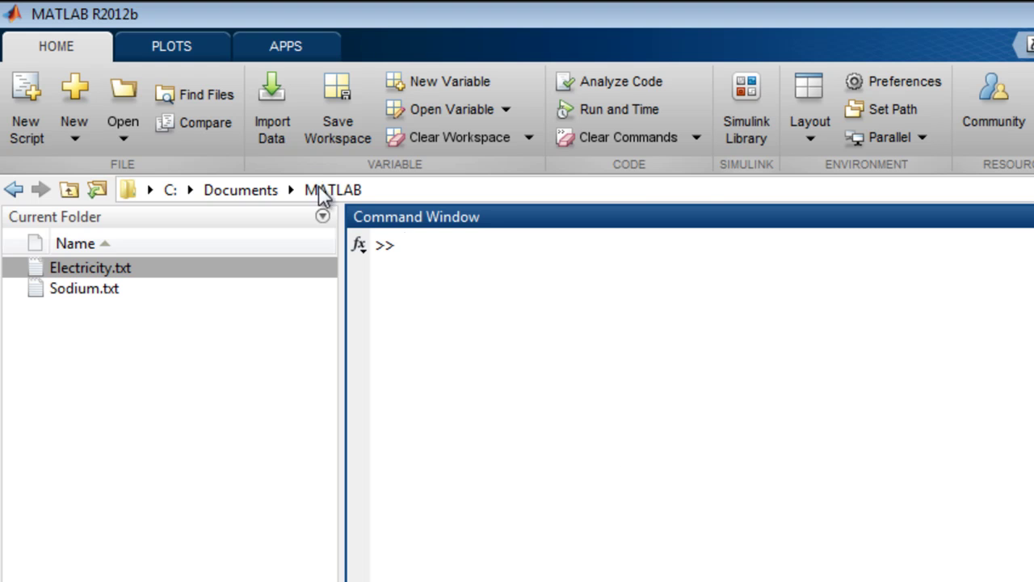
# Step: Load Electricity.txt into the Import tool through Import Data, previewing range A2:G85
pyautogui.click(284, 135)
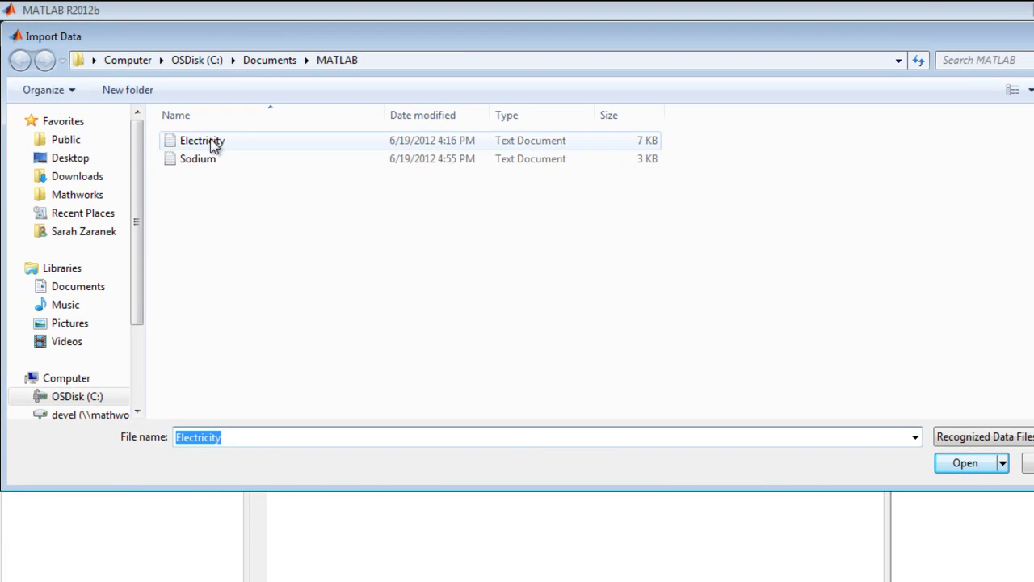
pyautogui.click(278, 193)
pyautogui.click(963, 466)
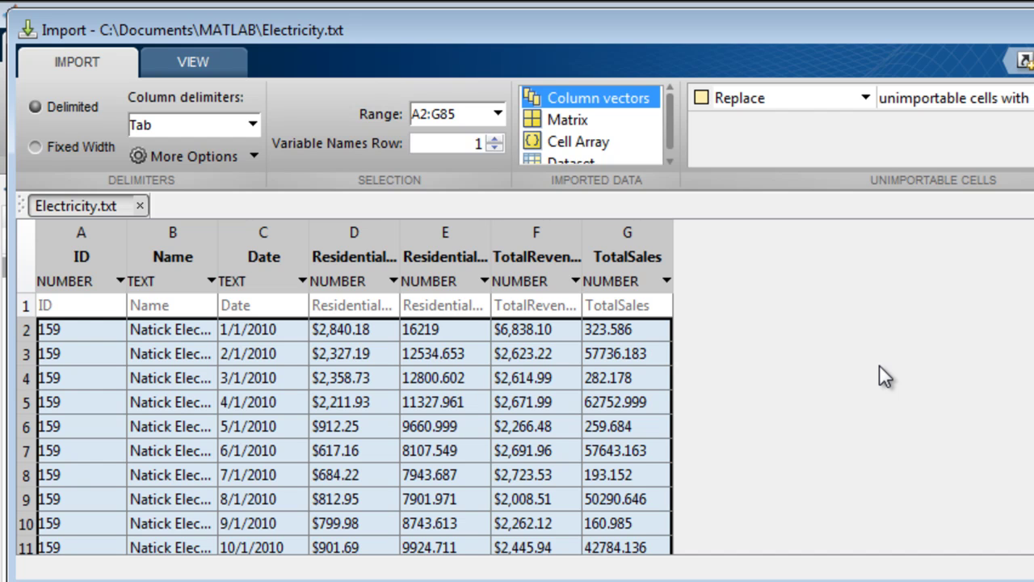
# Step: Keep Tab as the column delimiter and set the Date column type to mm/dd/yy
pyautogui.click(252, 125)
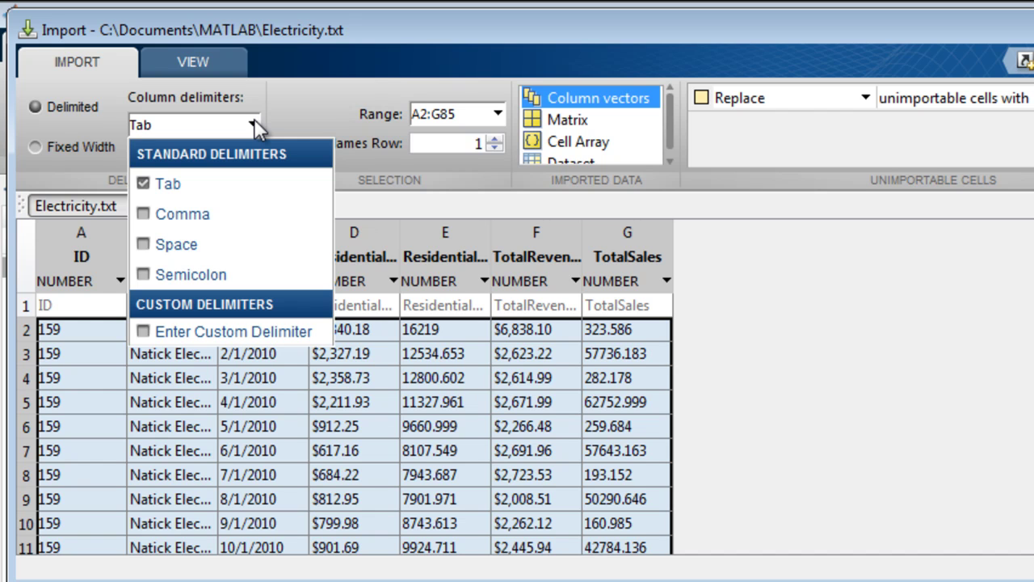
pyautogui.click(556, 272)
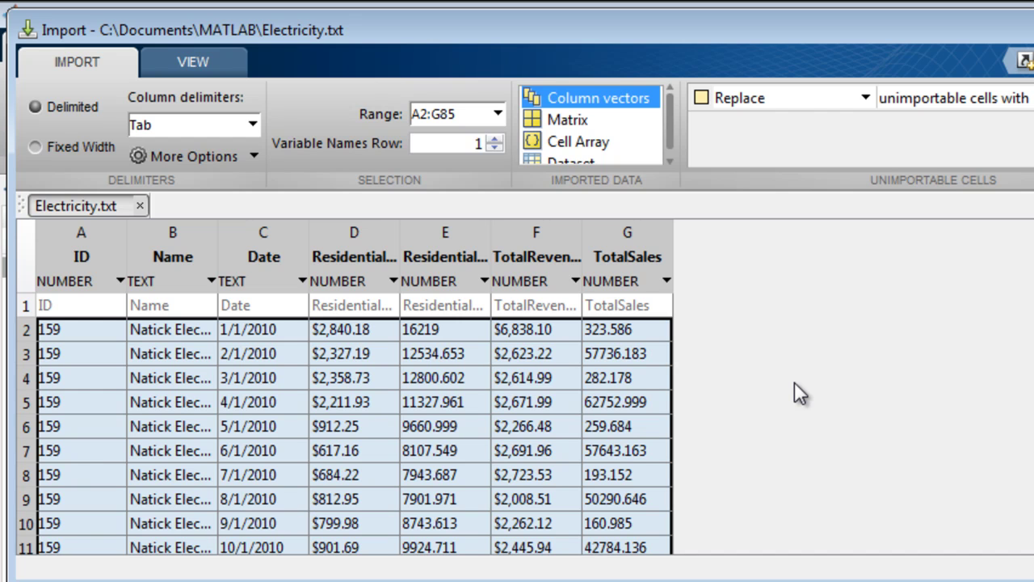
pyautogui.click(301, 281)
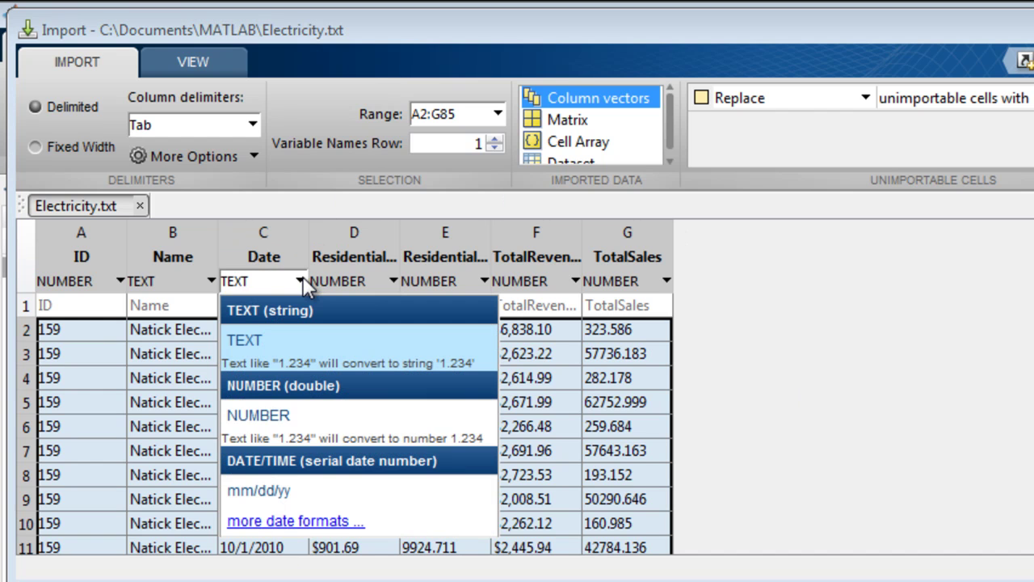
pyautogui.click(299, 490)
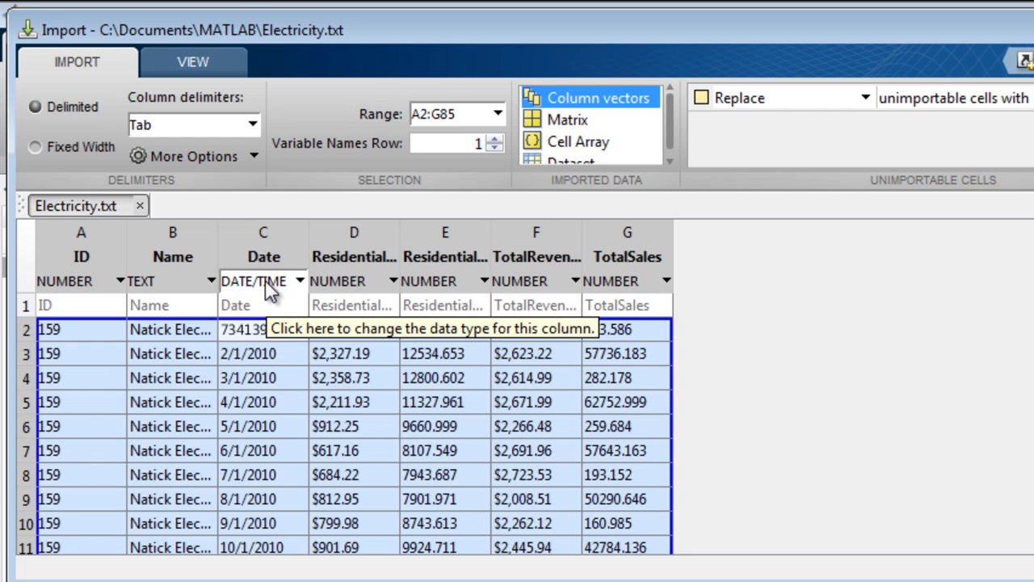
pyautogui.moveTo(266, 378)
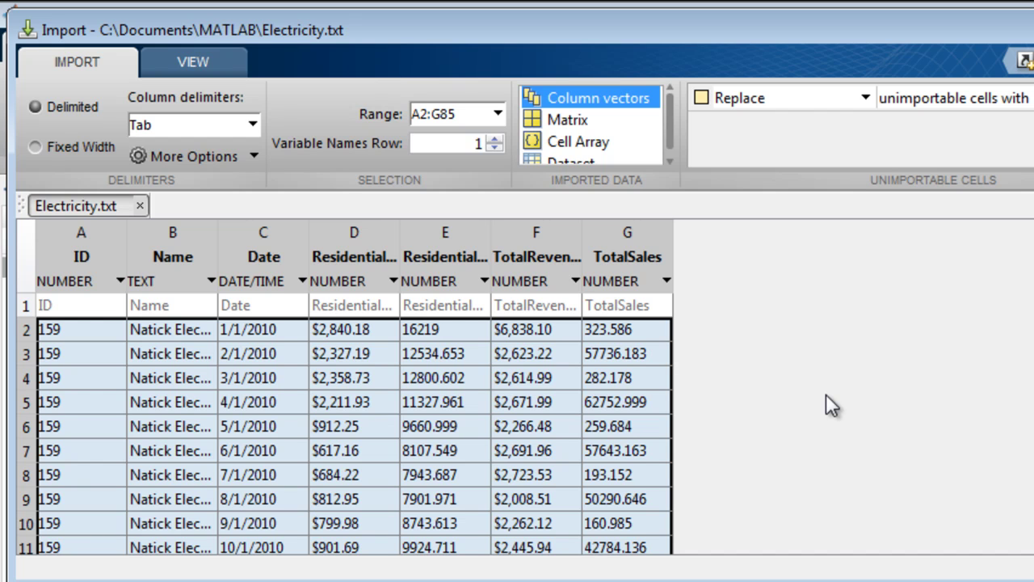
# Step: Set the ResidentialRevenue column D to TEXT, leaving period as the decimal separator
pyautogui.click(373, 283)
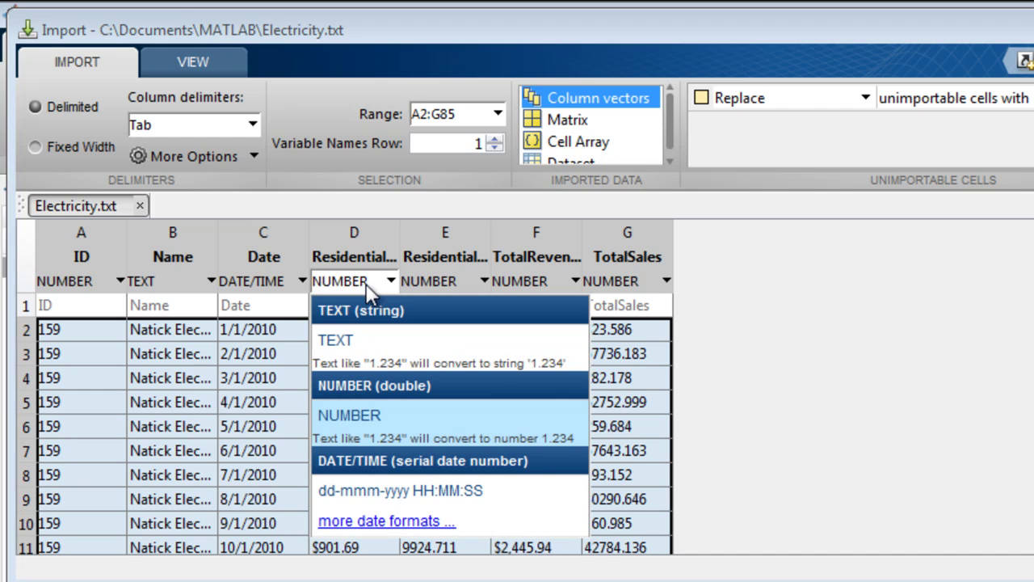
pyautogui.click(364, 340)
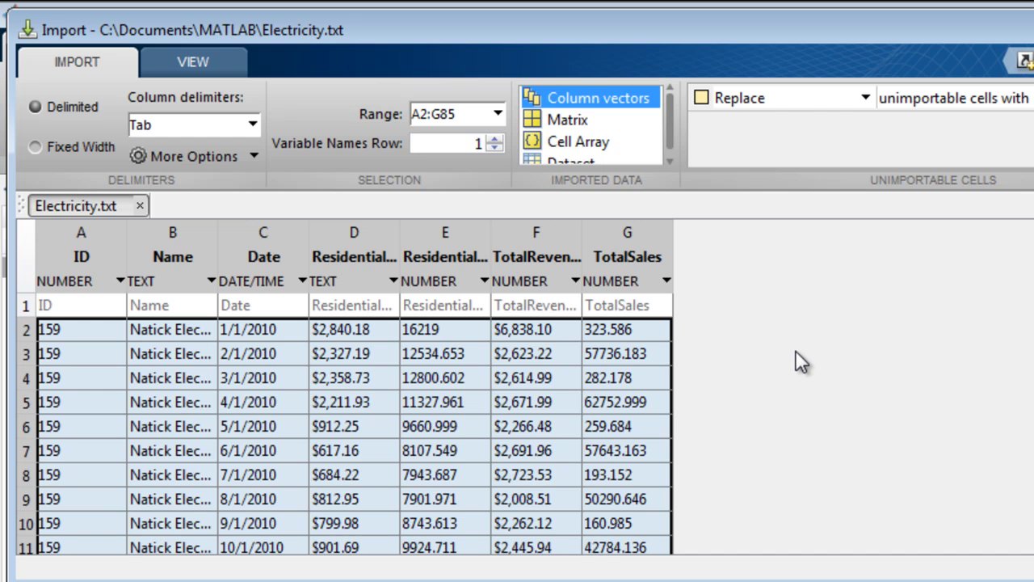
pyautogui.click(229, 158)
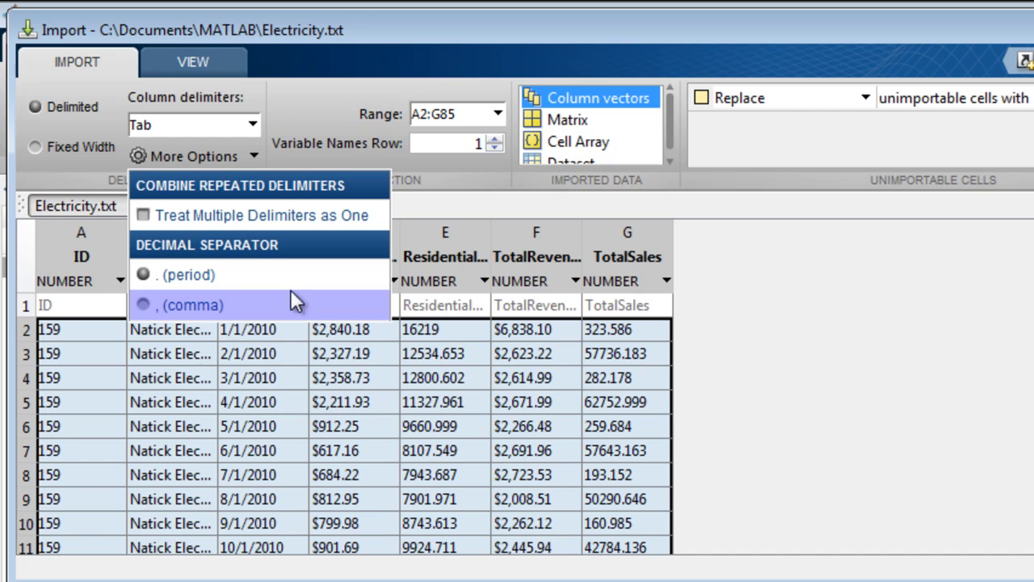
pyautogui.click(725, 284)
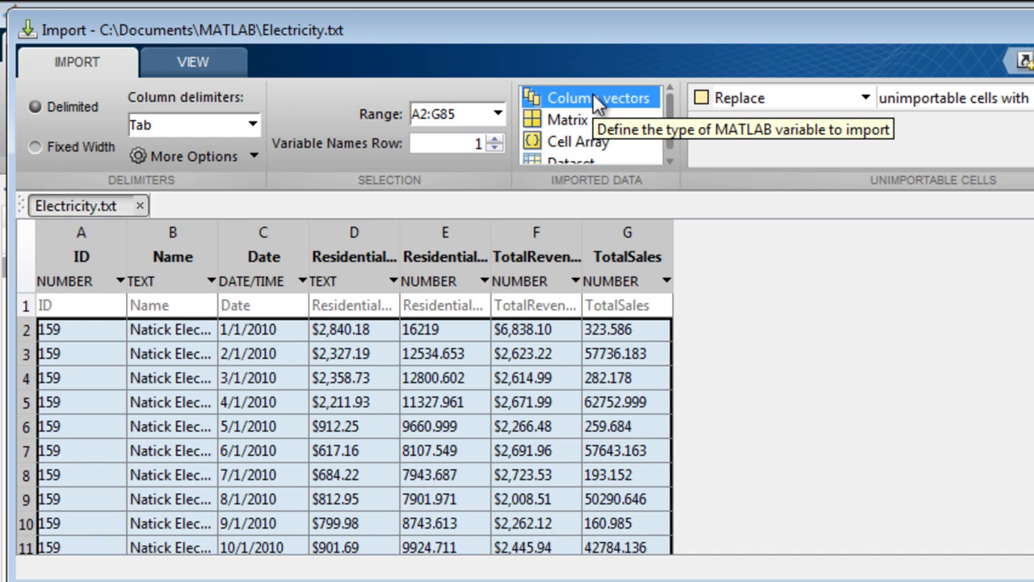
pyautogui.click(572, 119)
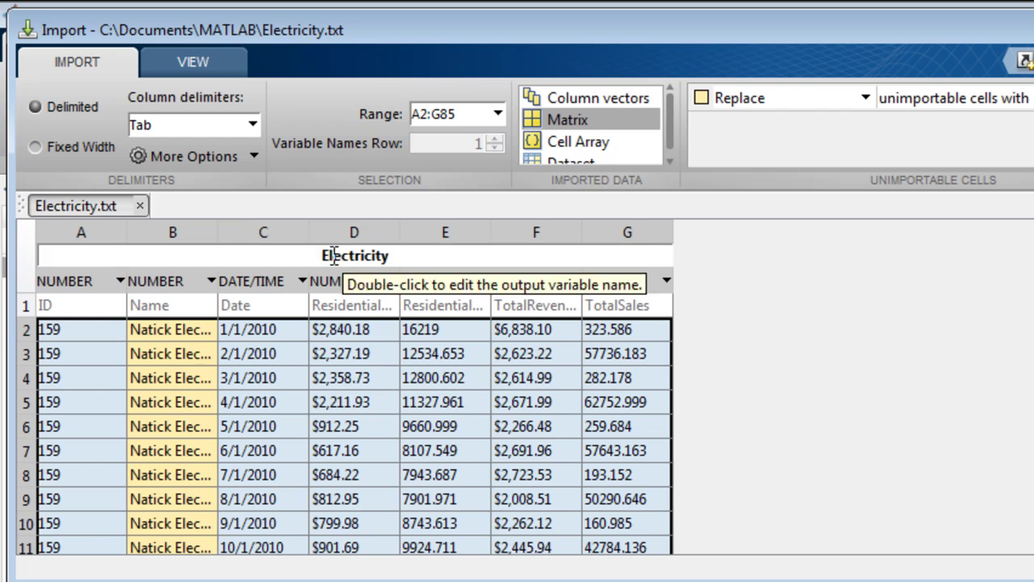
pyautogui.moveTo(202, 321)
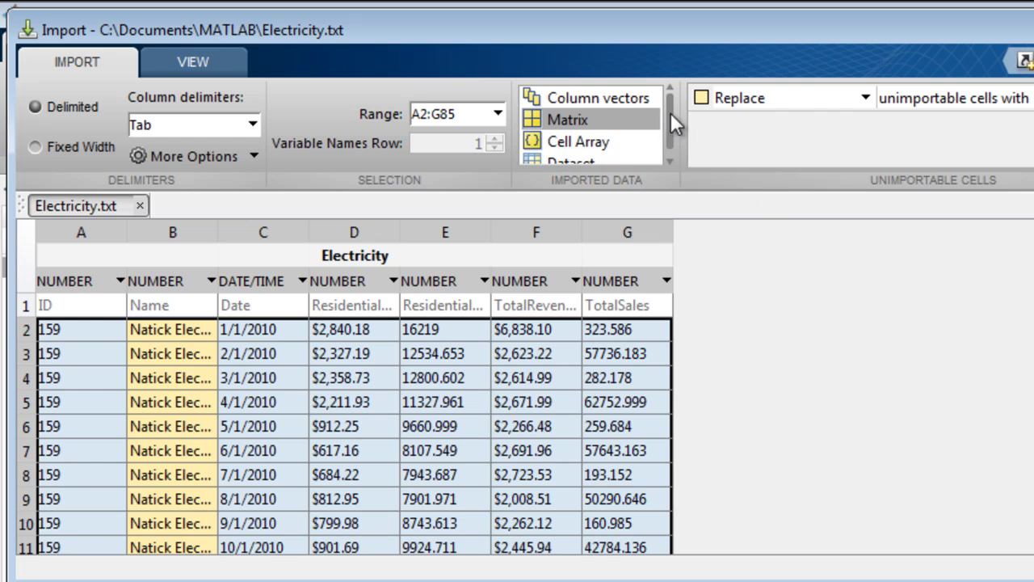
pyautogui.click(597, 143)
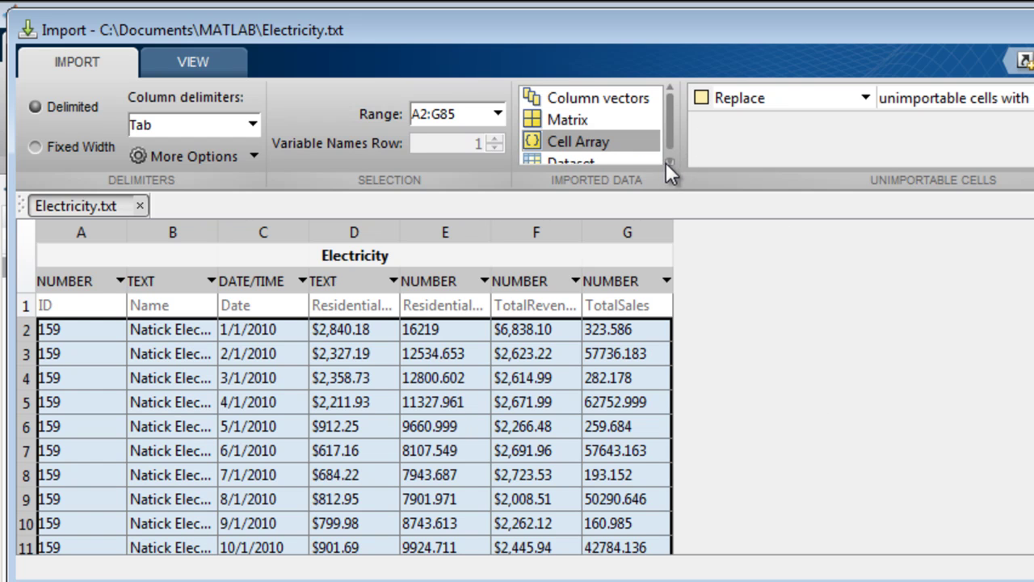
pyautogui.click(666, 163)
pyautogui.click(595, 157)
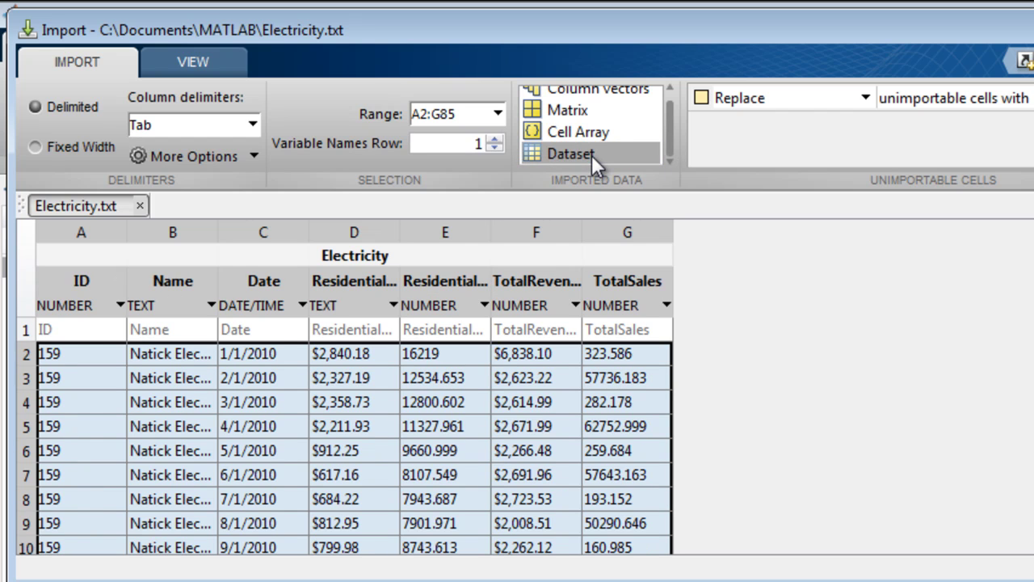
pyautogui.scroll(1, 590, 122)
pyautogui.click(589, 97)
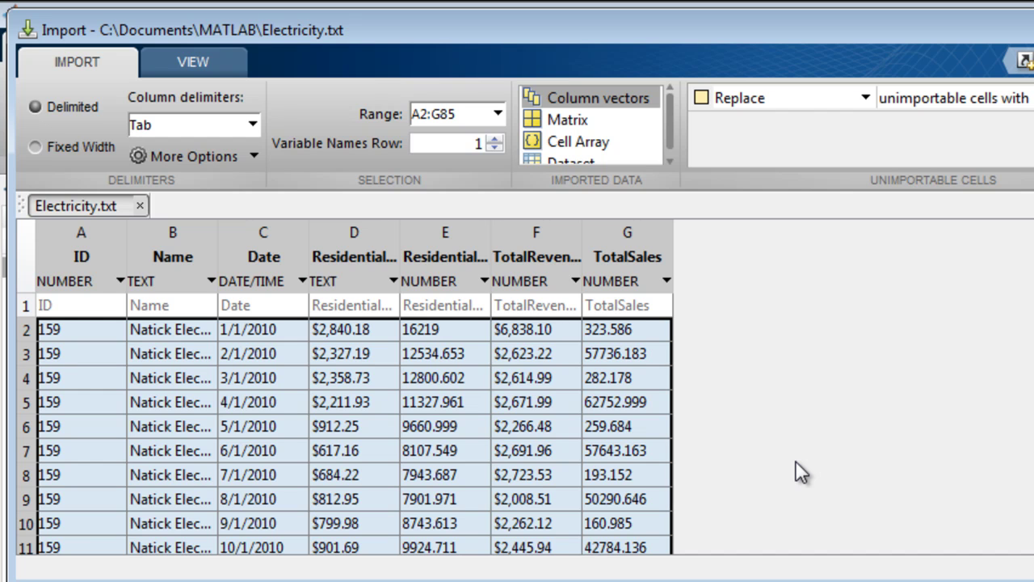
# Step: Try the A3:D9 and A3:E12 ranges, then restore the initial A2:G85 import range from history
pyautogui.moveTo(89, 357); pyautogui.dragTo(323, 509)
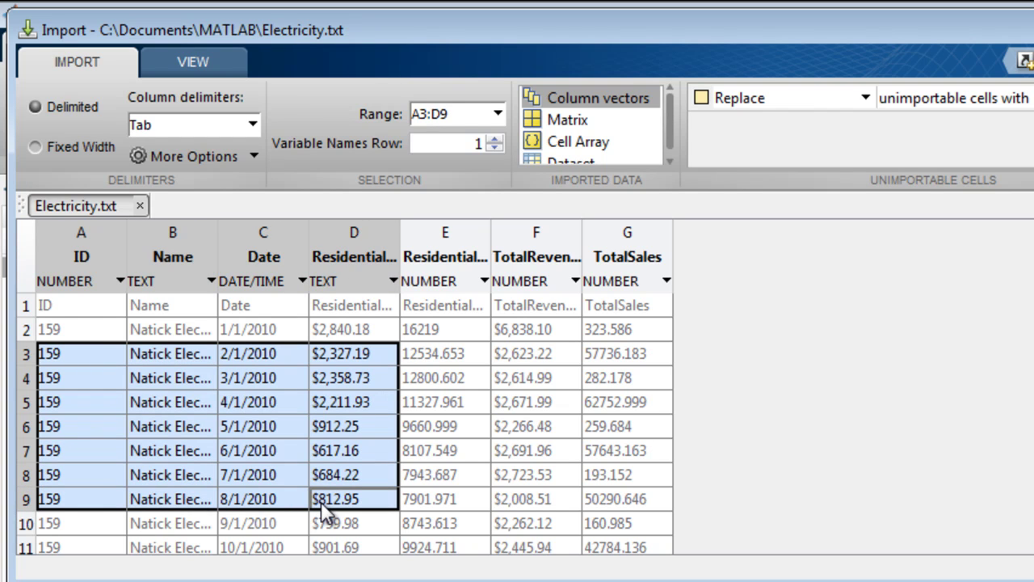
pyautogui.doubleClick(453, 117)
pyautogui.write('E12')
pyautogui.press('Tab')
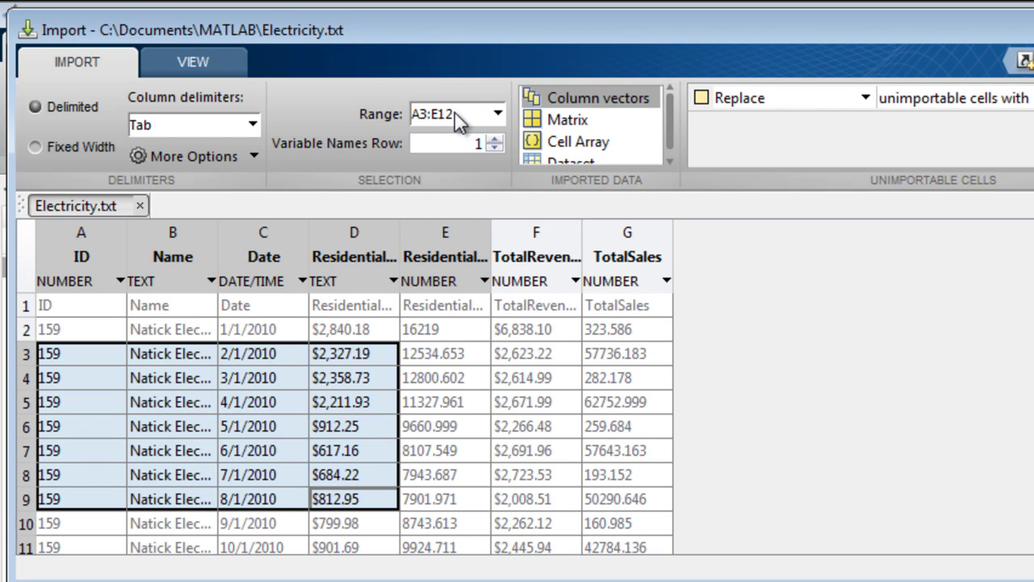
pyautogui.click(499, 114)
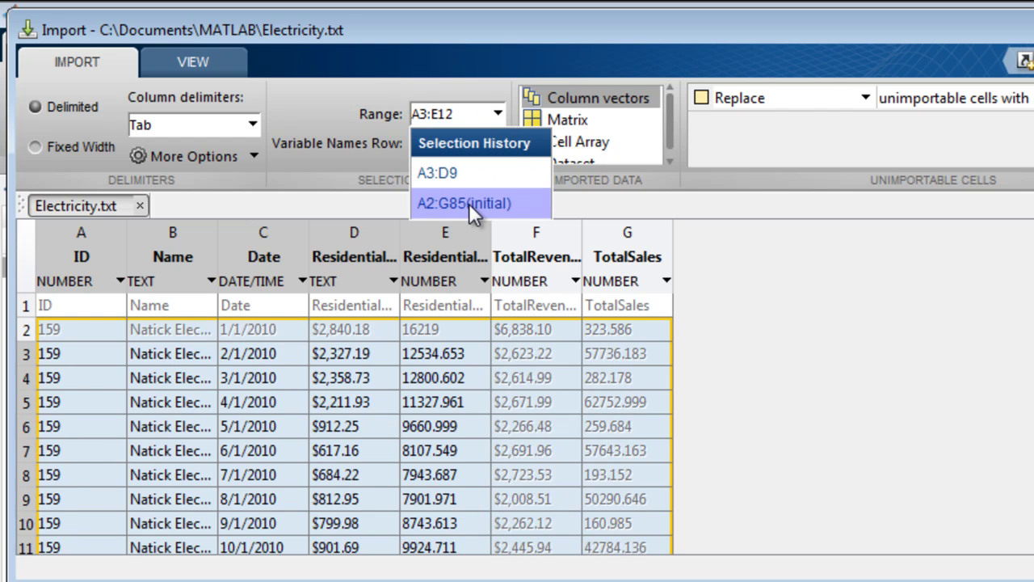
pyautogui.click(467, 203)
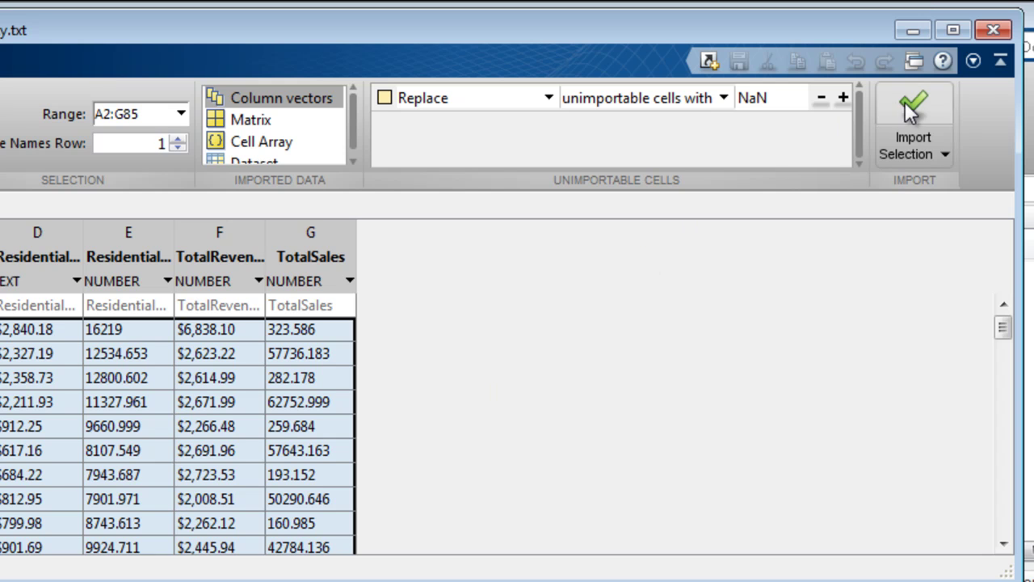
pyautogui.click(946, 153)
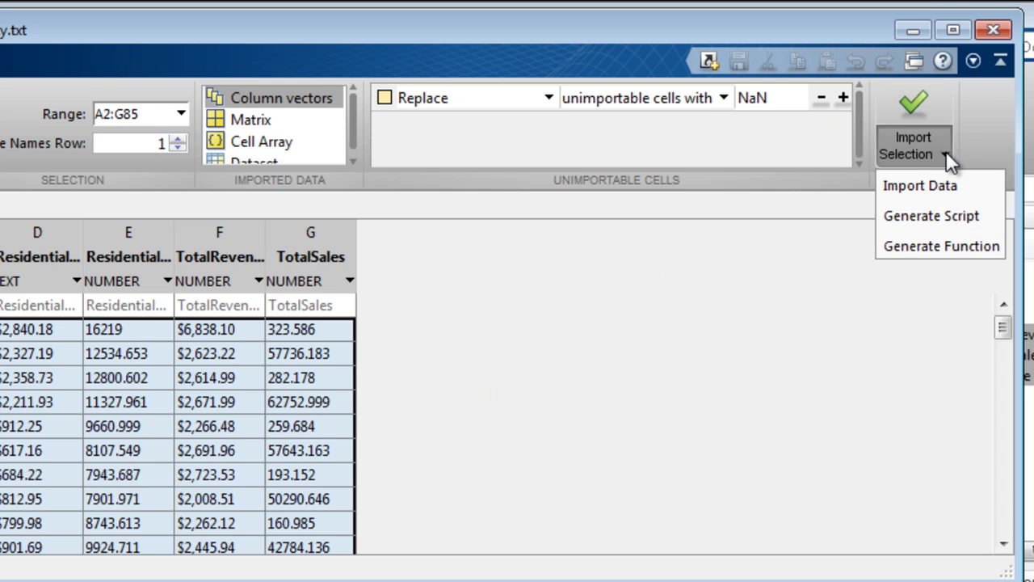
# Step: Generate the Electricity import script, save it as importScript.m, and close the Editor and Import tool
pyautogui.click(922, 221)
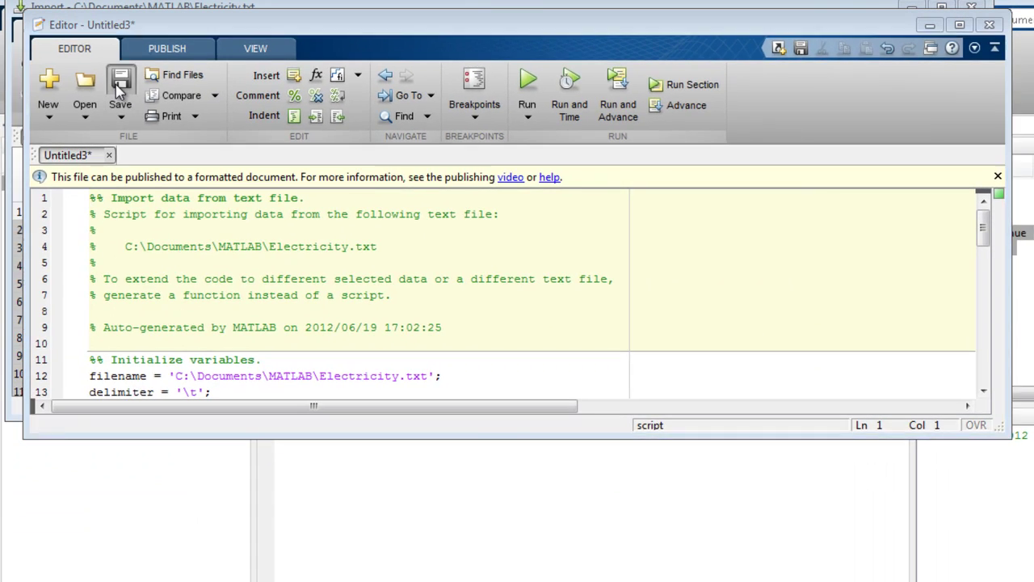
pyautogui.click(121, 98)
pyautogui.write('importScript')
pyautogui.click(998, 491)
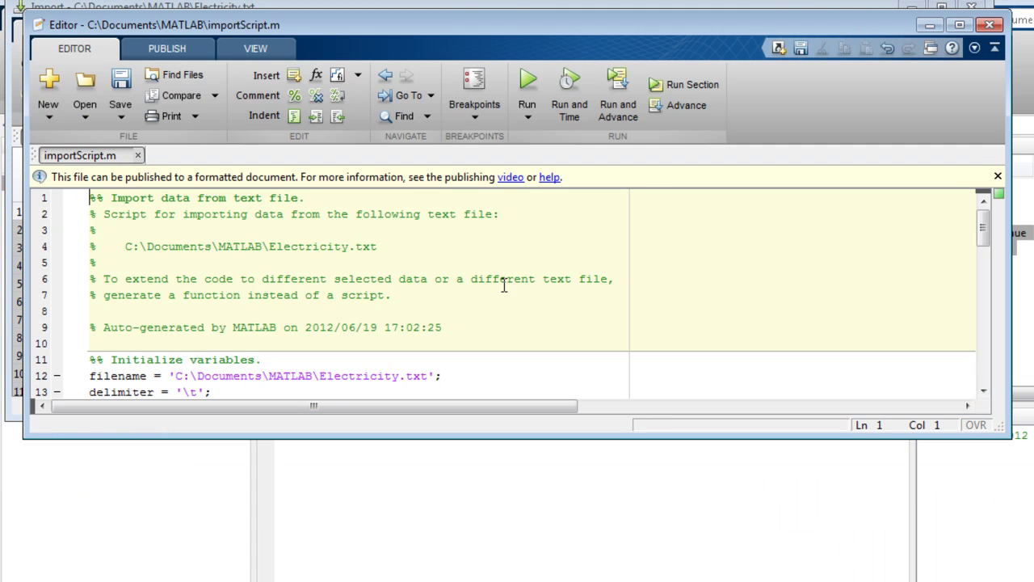
pyautogui.click(989, 26)
pyautogui.click(979, 29)
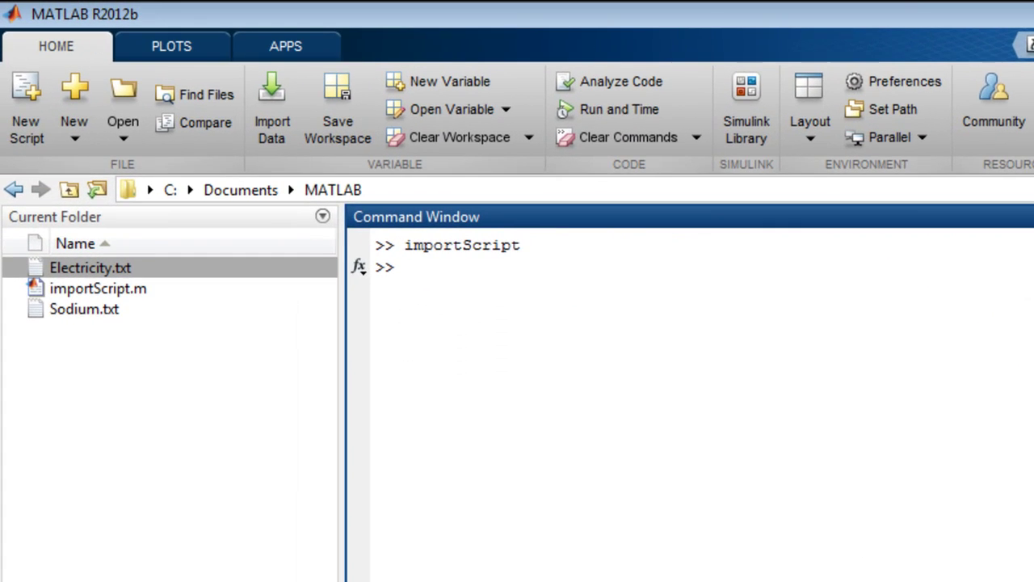
pyautogui.click(95, 310)
pyautogui.rightClick(96, 310)
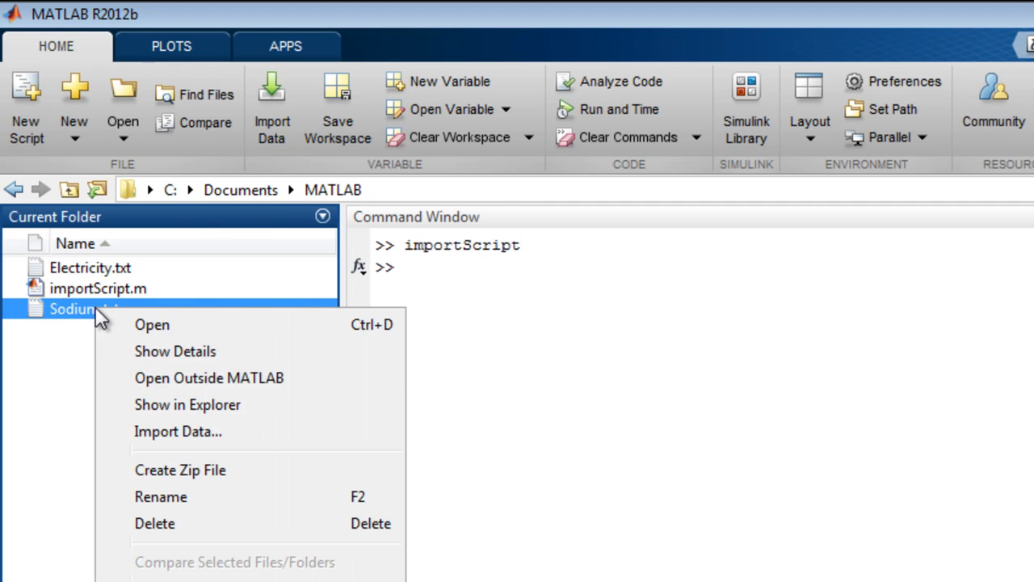
pyautogui.click(161, 379)
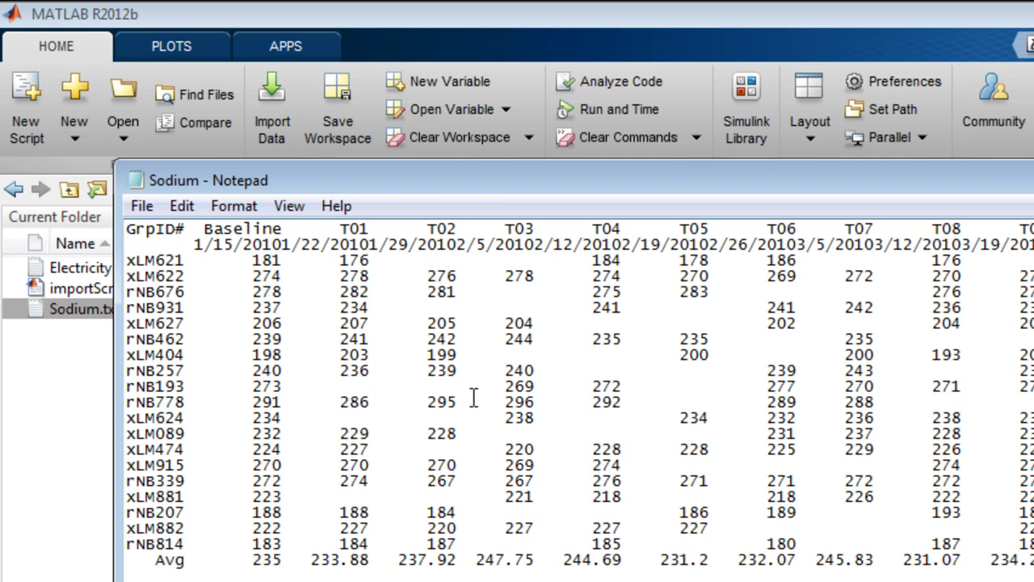
pyautogui.hotkey('alt', 'F4')
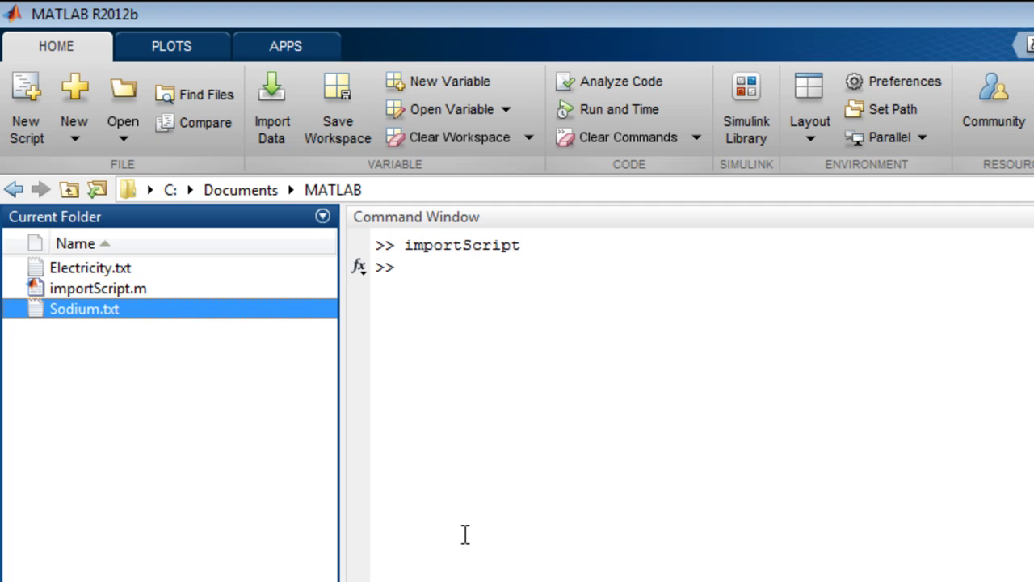
pyautogui.rightClick(160, 307)
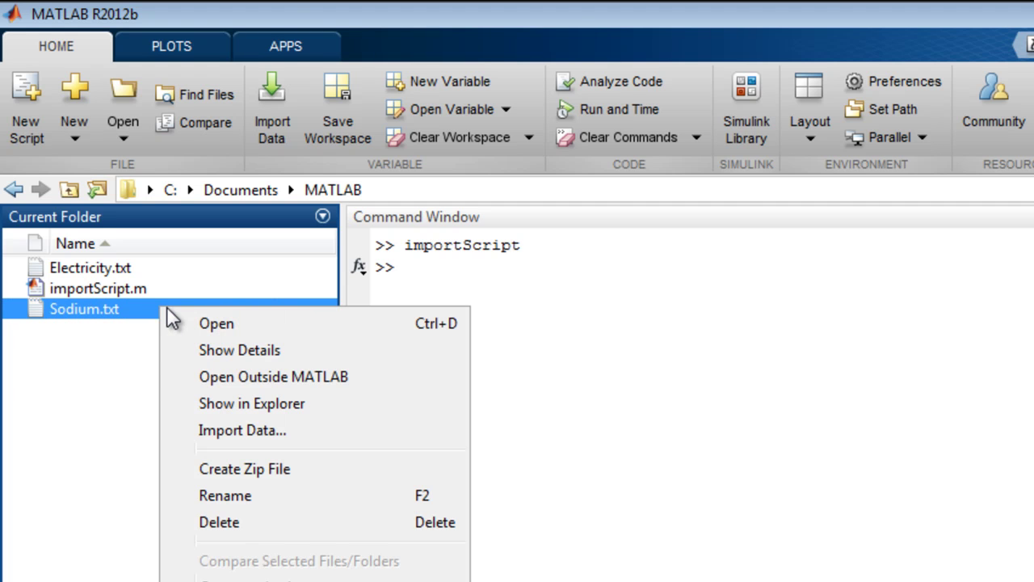
# Step: Load Sodium.txt into the Import tool and compare it with the Electricity.txt preview
pyautogui.click(277, 426)
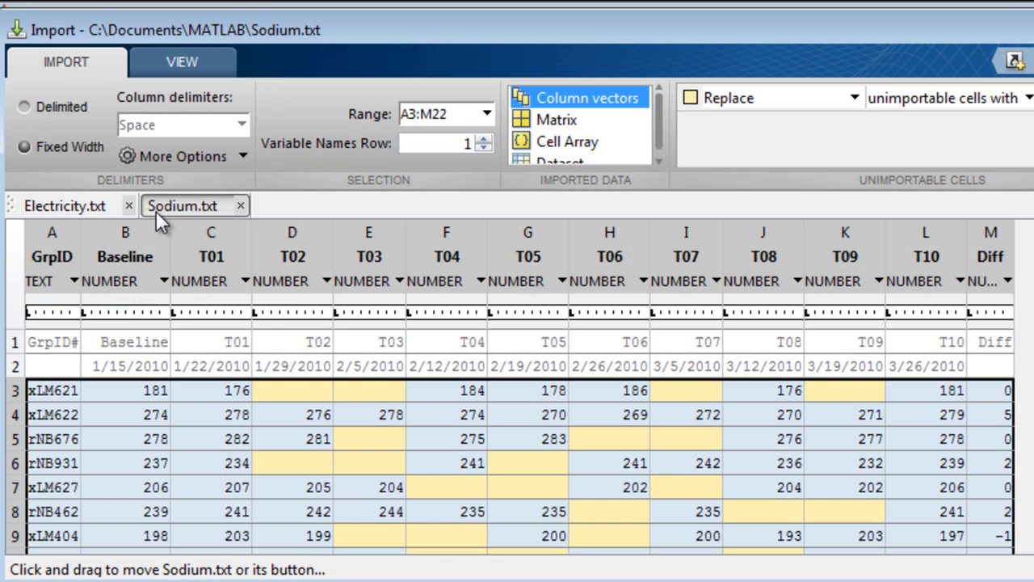
pyautogui.click(106, 207)
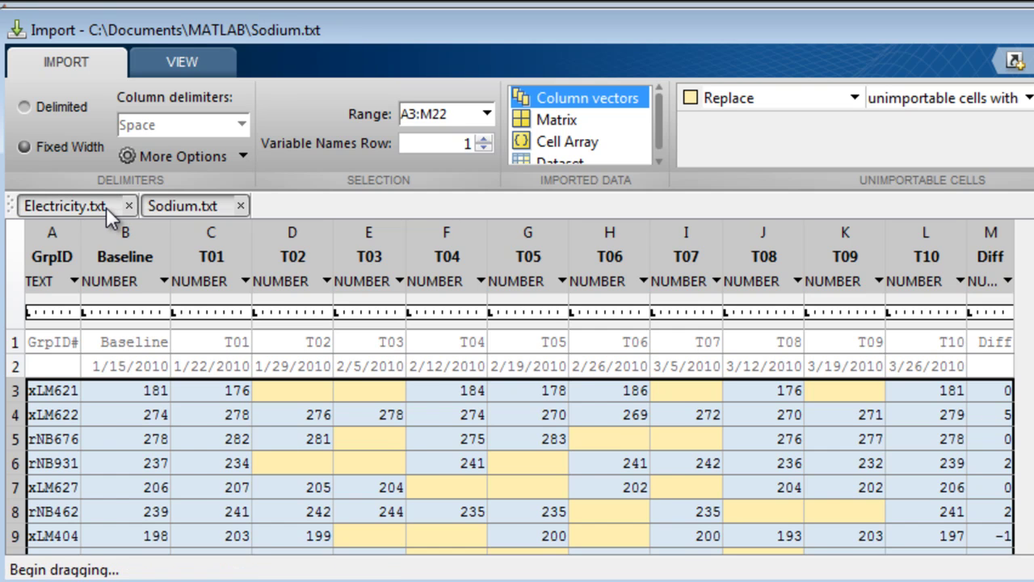
pyautogui.click(165, 209)
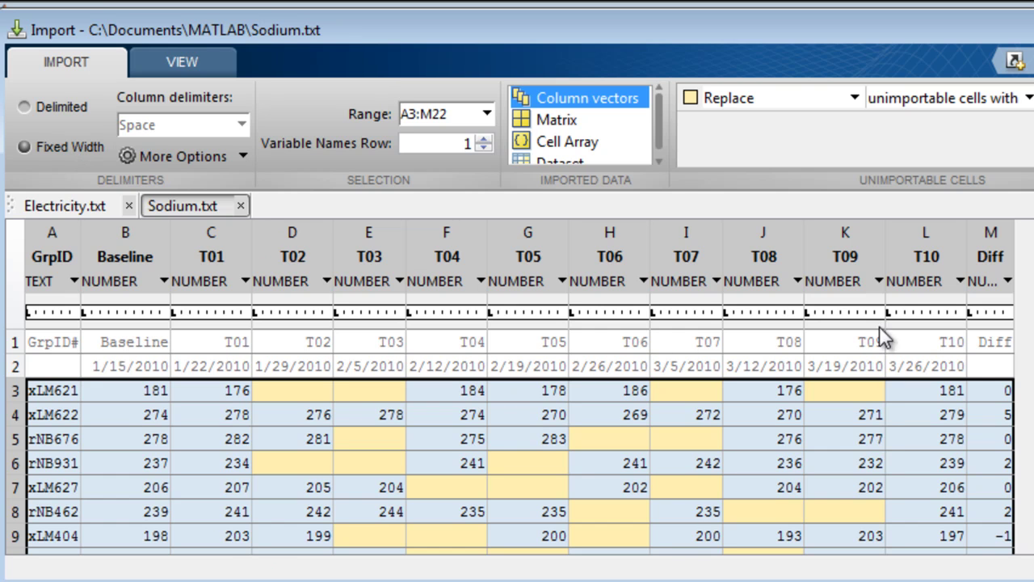
pyautogui.moveTo(879, 306)
pyautogui.mouseDown()
pyautogui.moveTo(844, 307)
pyautogui.moveTo(909, 307)
pyautogui.moveTo(886, 304)
pyautogui.mouseUp()
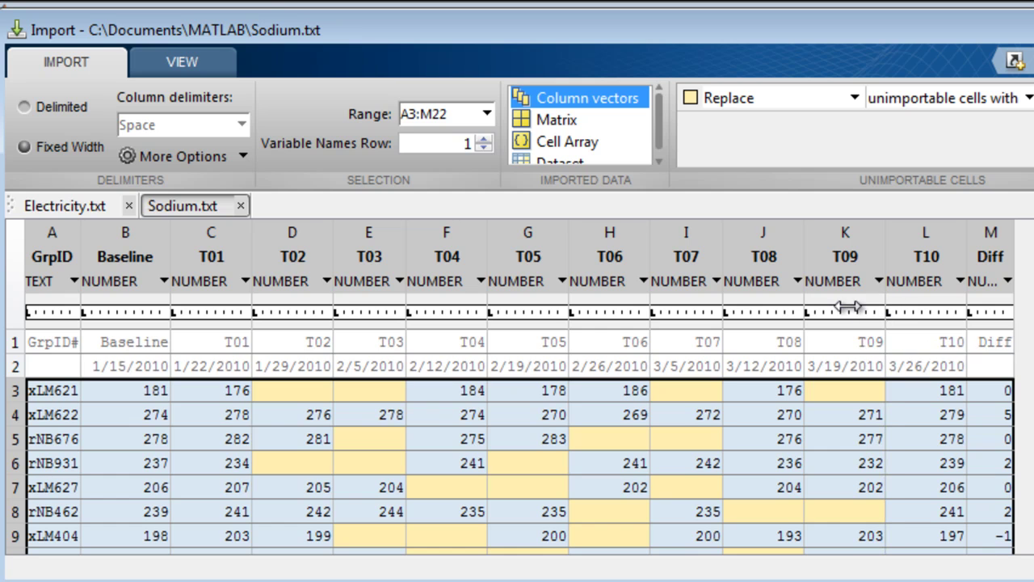
pyautogui.click(849, 307)
pyautogui.rightClick(852, 309)
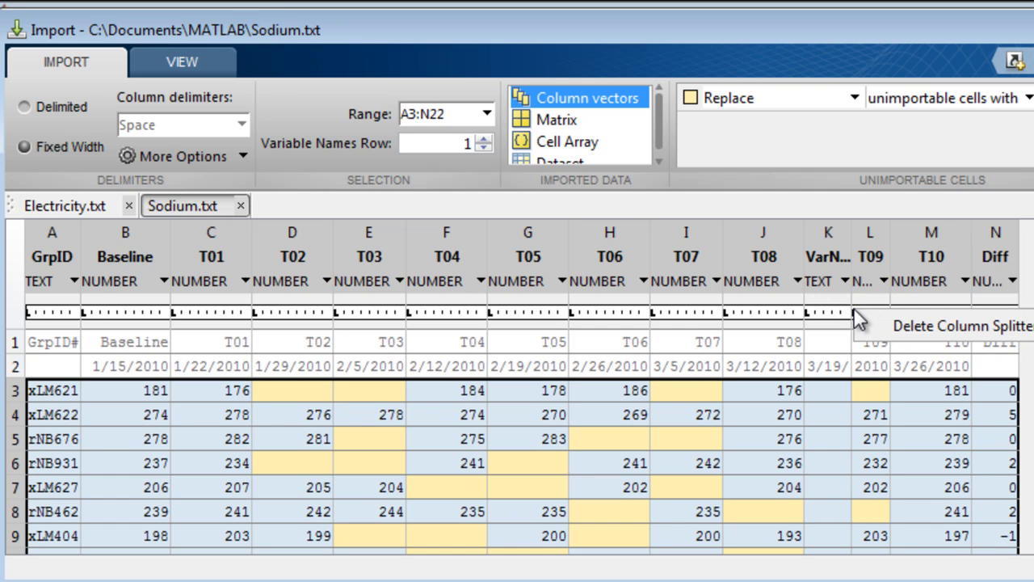
pyautogui.click(876, 318)
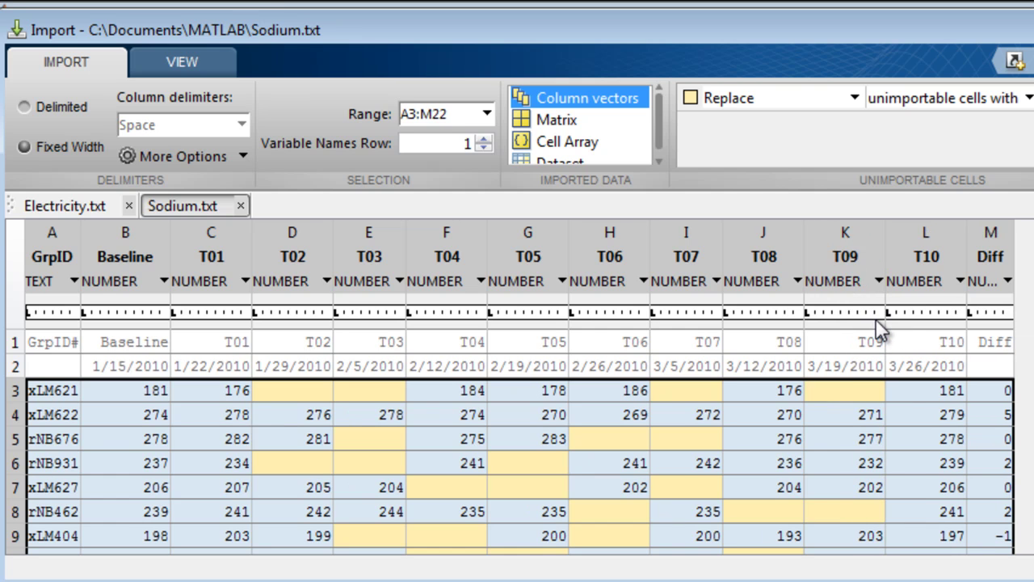
pyautogui.click(38, 230)
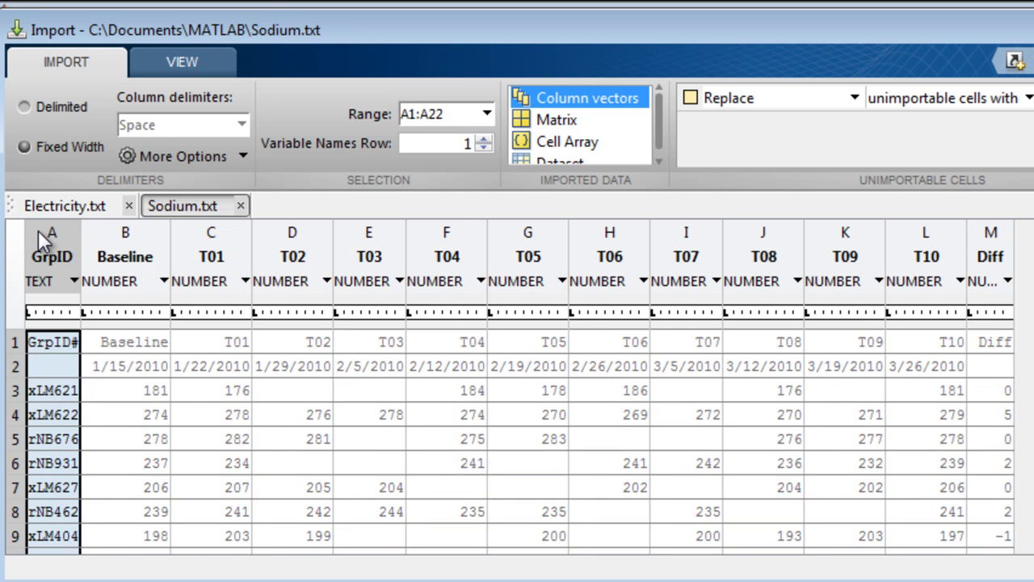
pyautogui.rightClick(38, 231)
pyautogui.click(87, 273)
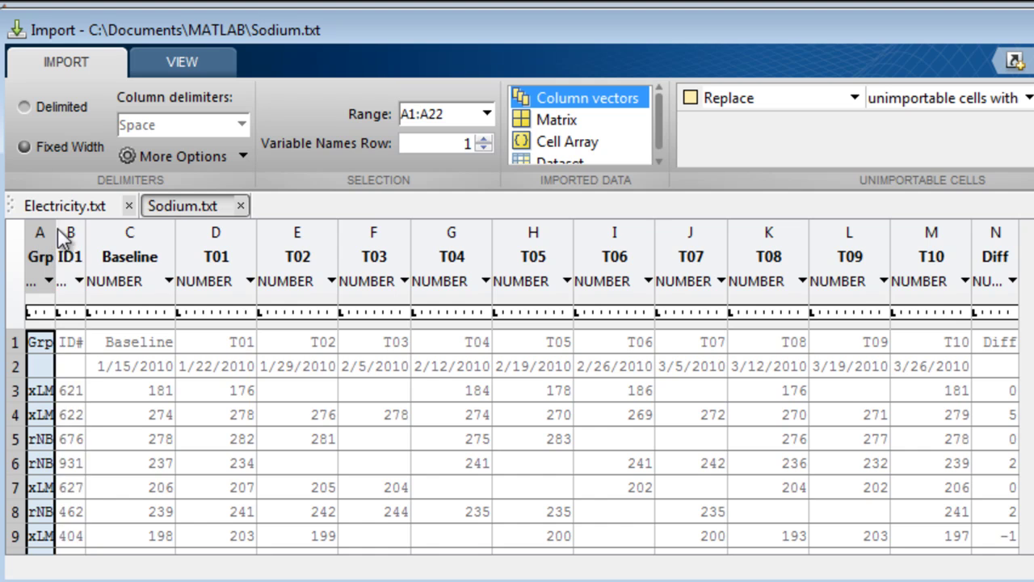
pyautogui.rightClick(65, 227)
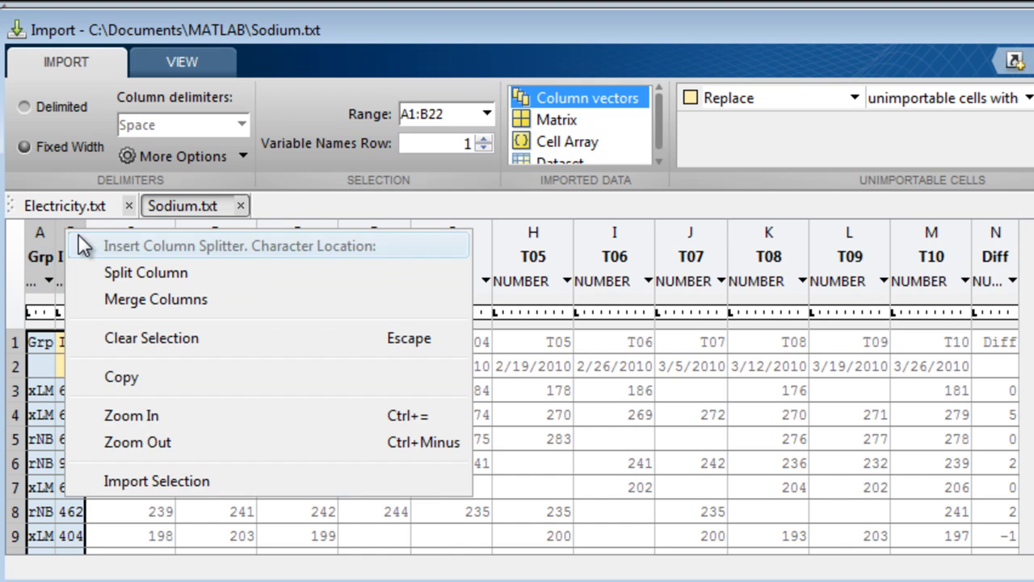
pyautogui.click(129, 300)
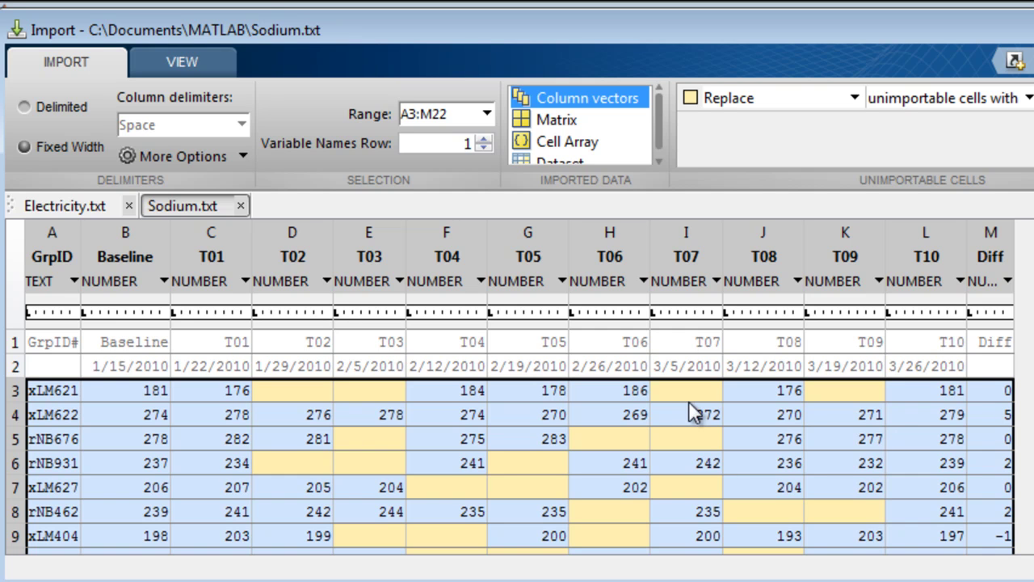
# Step: Enter 0.0 as the replacement value for unimportable cells
pyautogui.moveTo(686, 395)
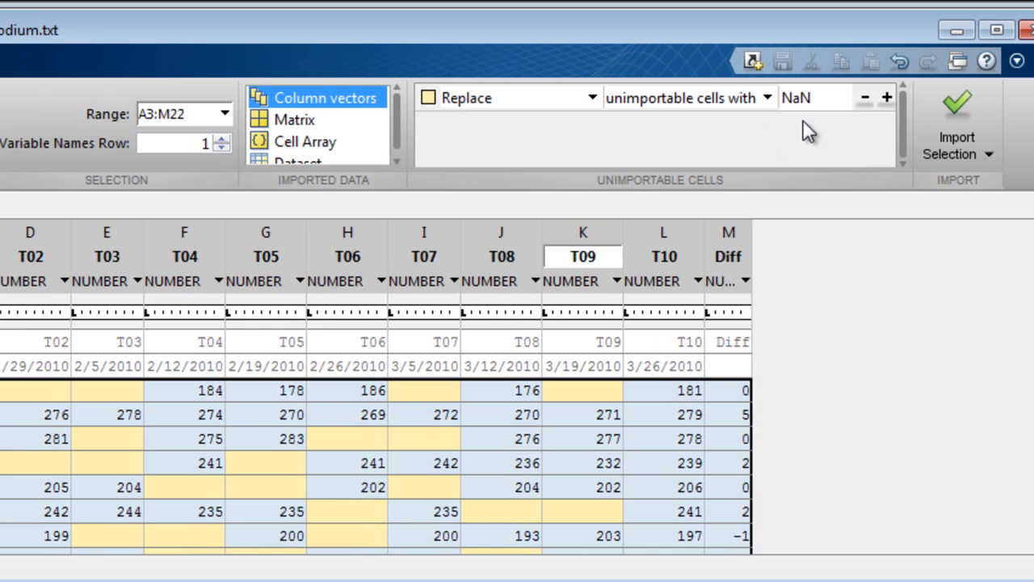
pyautogui.click(1033, 100)
pyautogui.moveTo(824, 101); pyautogui.dragTo(766, 97)
pyautogui.write('0.0')
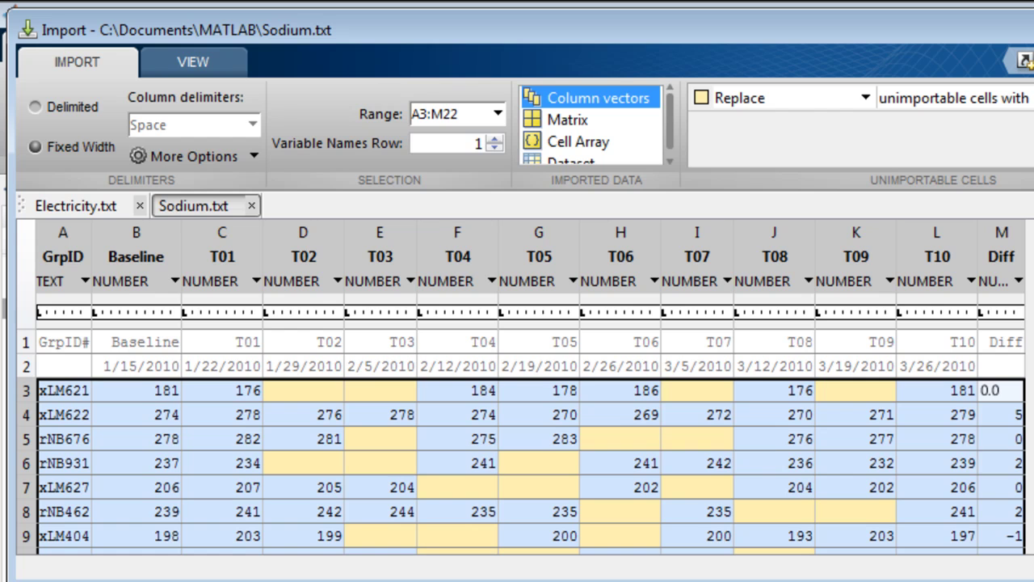
# Step: Keep column A as TEXT and set the imported data type to Dataset
pyautogui.click(83, 284)
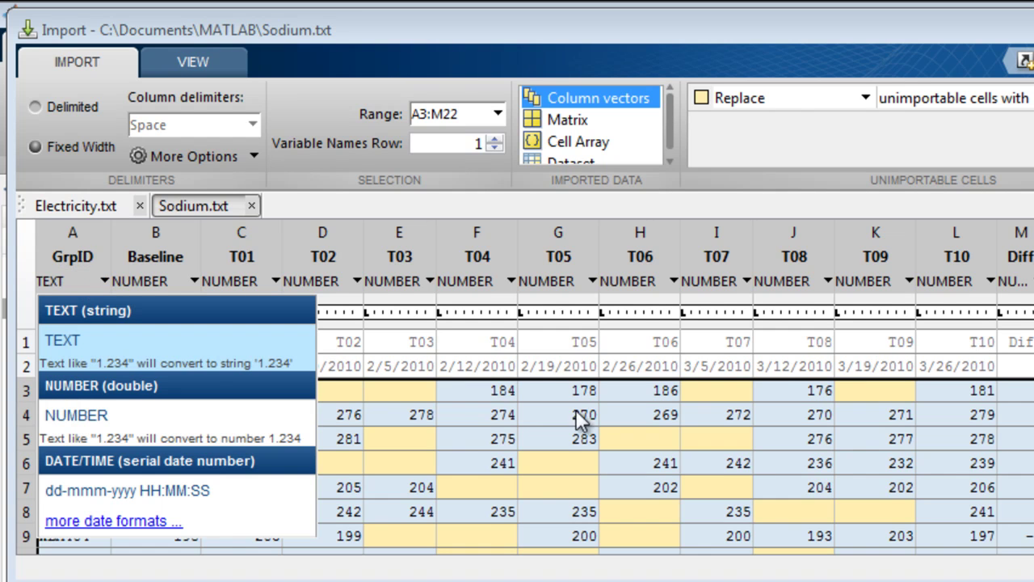
pyautogui.click(64, 340)
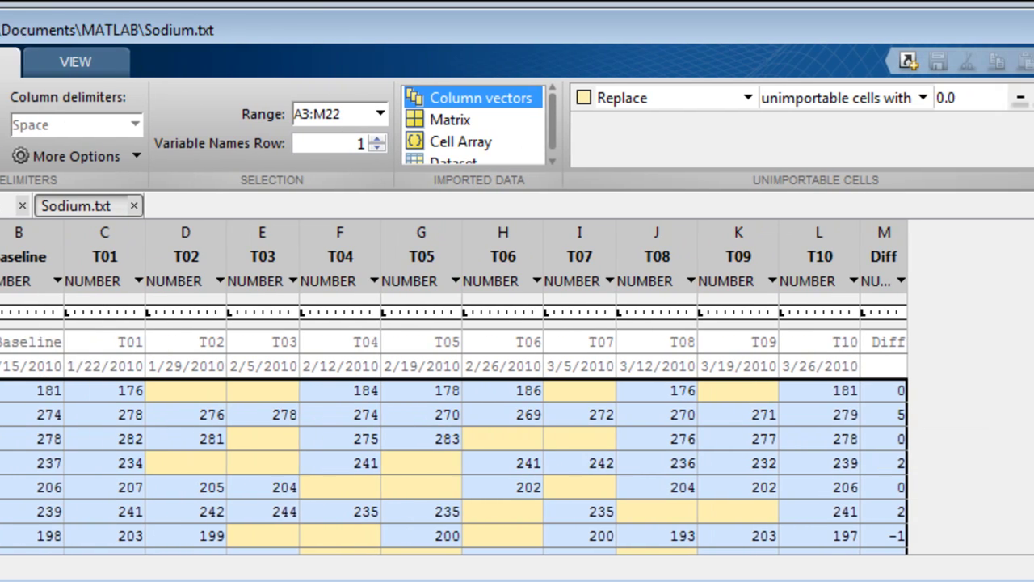
pyautogui.scroll(-1, 353, 159)
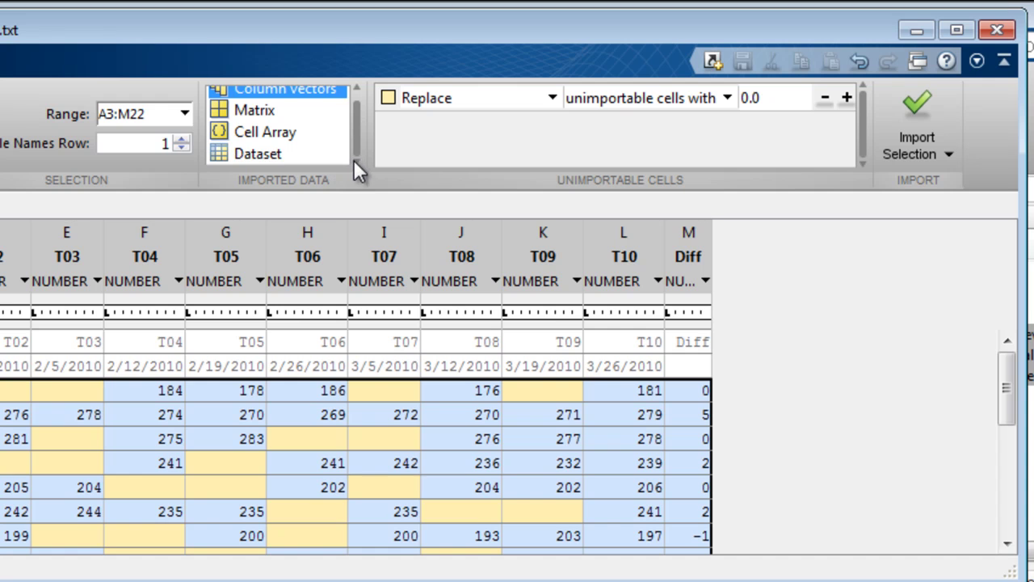
pyautogui.click(291, 153)
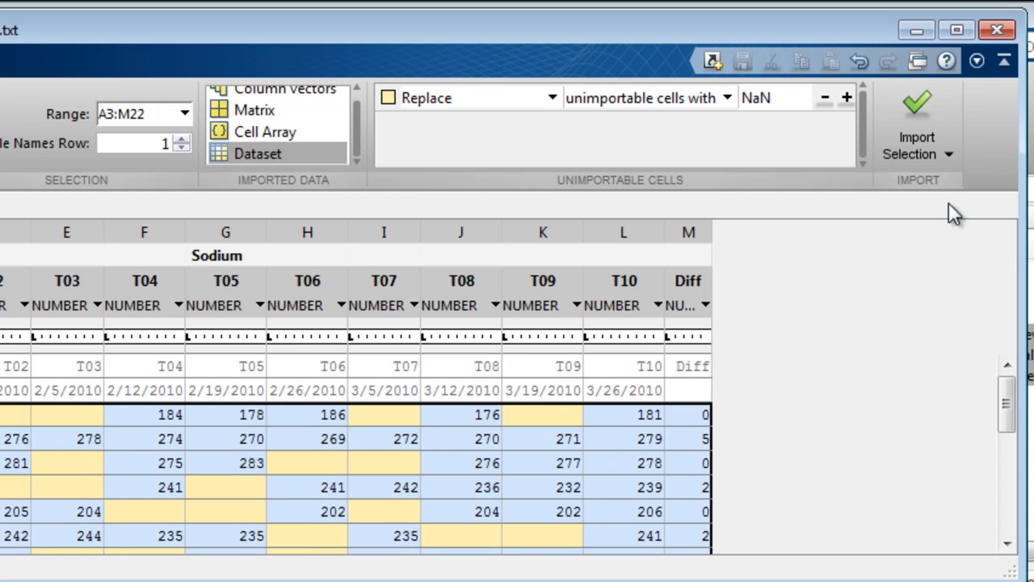
pyautogui.click(937, 156)
# Step: Generate the Sodium import function and copy its example importfile call from line 10
pyautogui.click(935, 247)
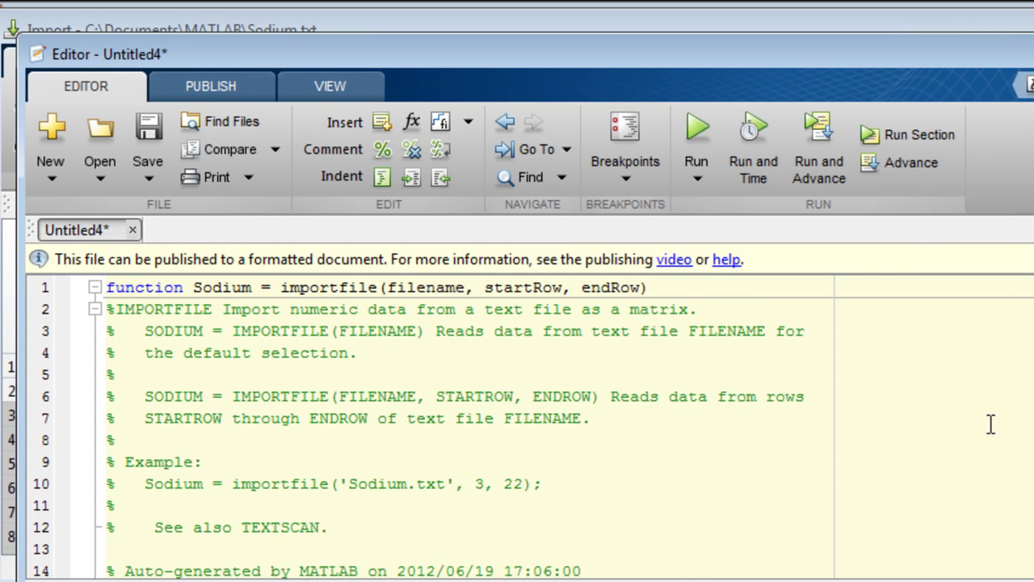
pyautogui.moveTo(596, 483); pyautogui.dragTo(146, 483)
pyautogui.rightClick(170, 488)
pyautogui.click(202, 466)
# Step: Save the function as importfile.m and close the Editor and Import tool
pyautogui.click(145, 129)
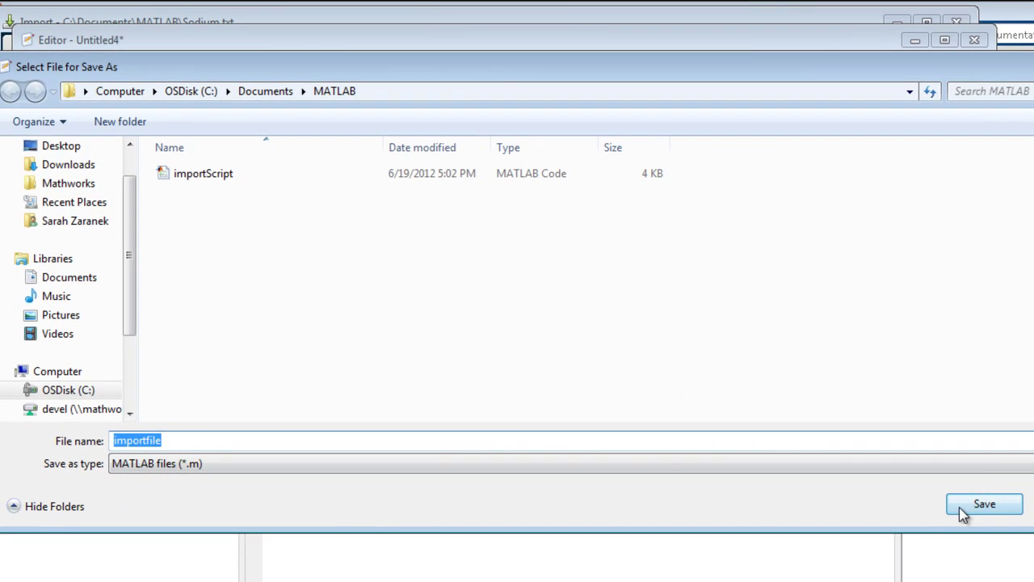
pyautogui.click(965, 507)
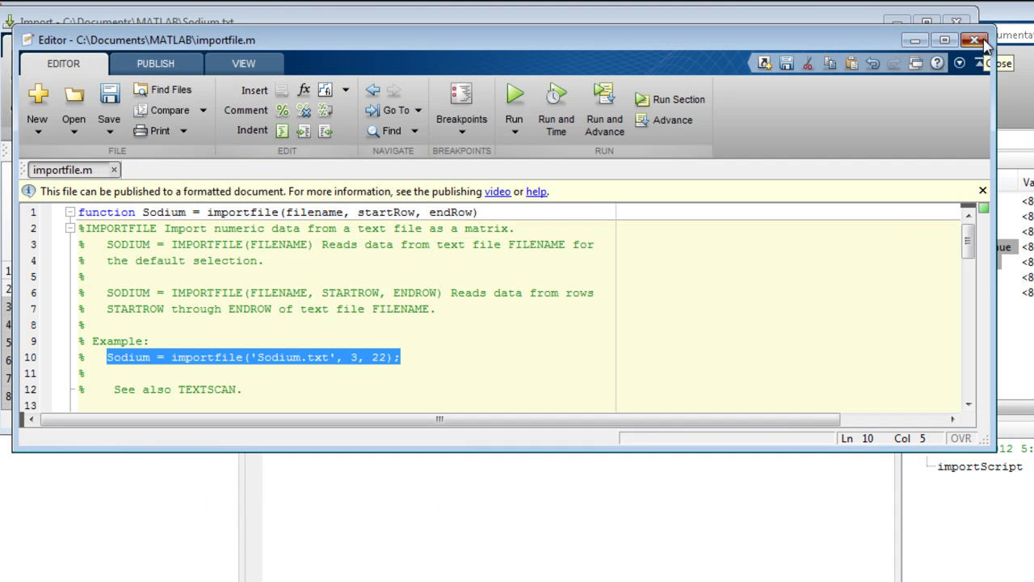
pyautogui.click(984, 45)
pyautogui.click(957, 22)
# Step: Run Sodium = importfile('Sodium.txt', 3, 22); in the Command Window and select the new Sodium variable
pyautogui.rightClick(552, 368)
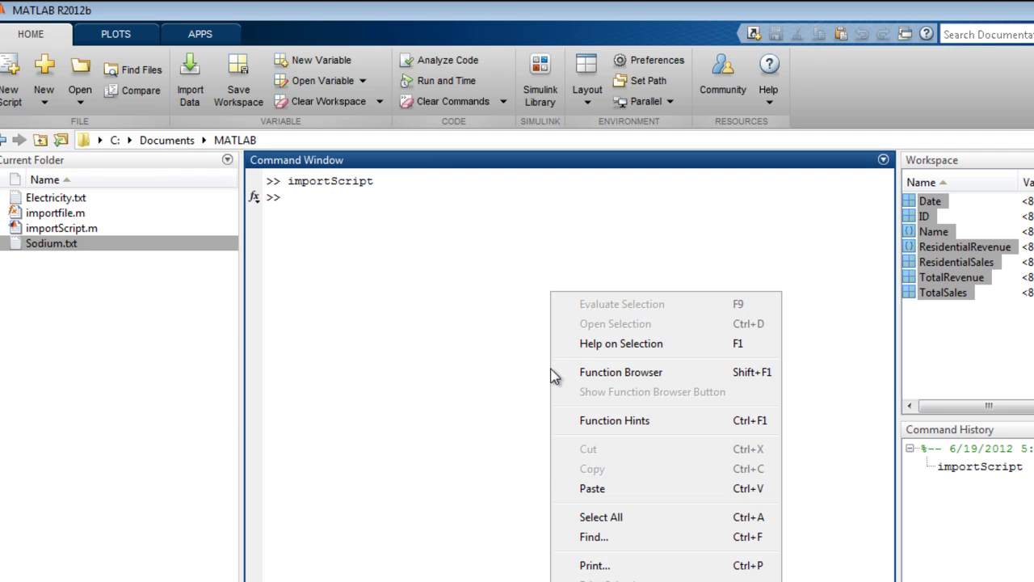
pyautogui.click(591, 490)
pyautogui.press('Return')
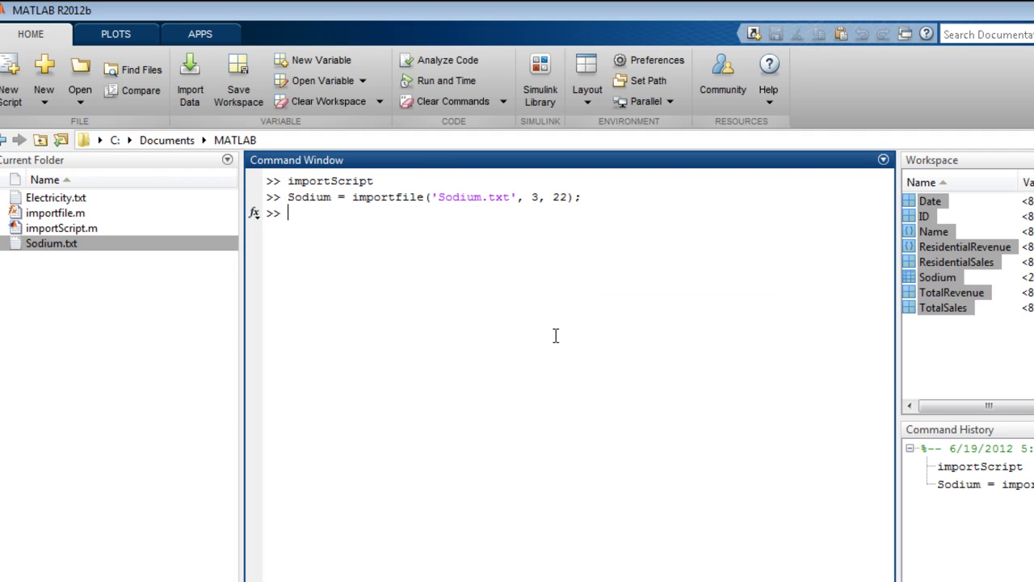
pyautogui.click(939, 279)
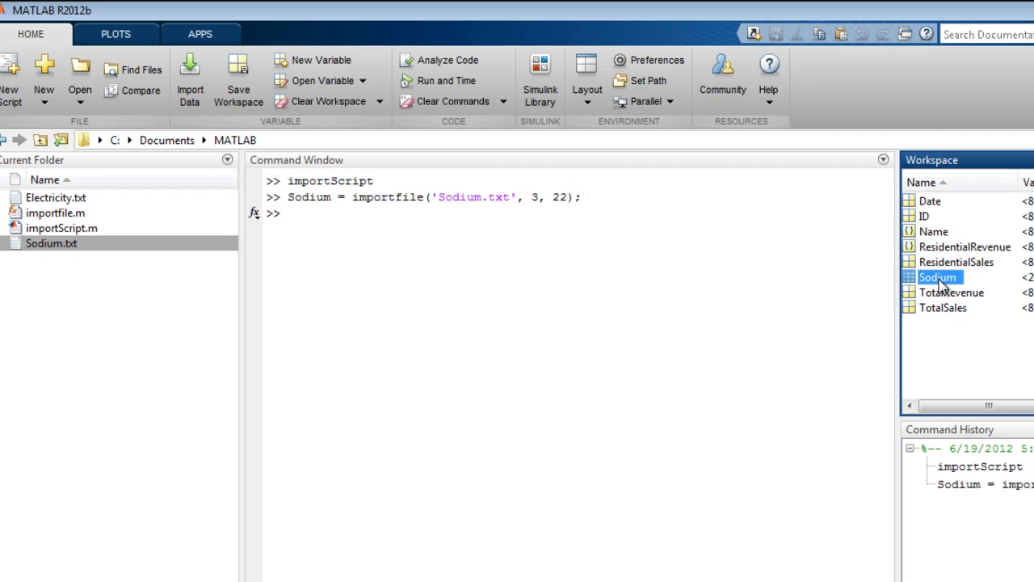